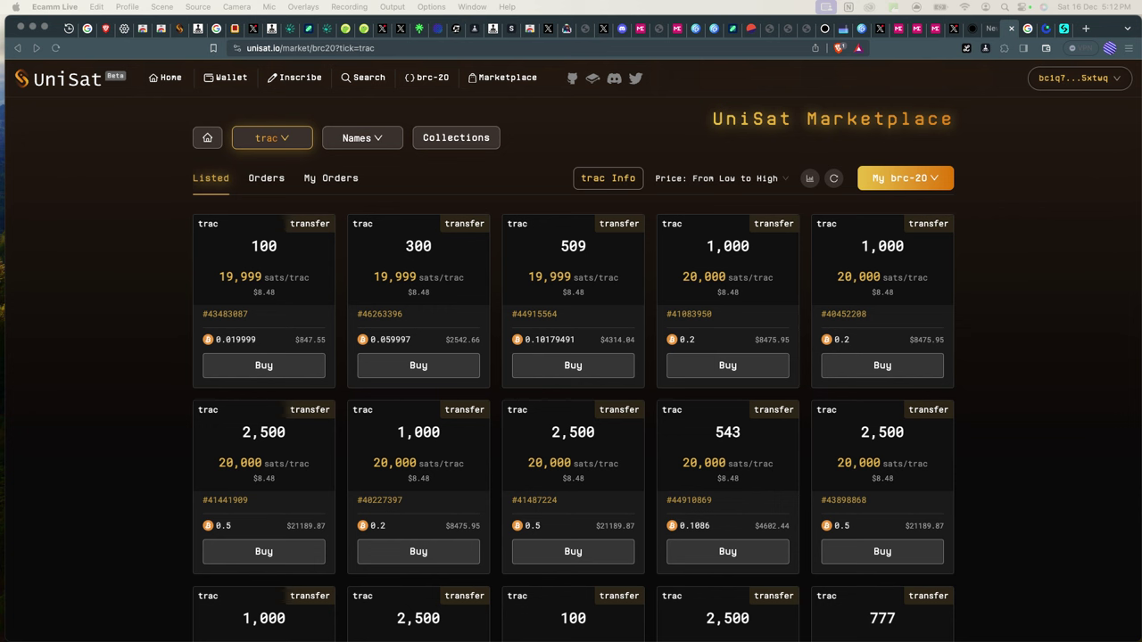
- Show the ordi listings in the UniSat brc-20 marketplace
{"action": "left_click", "coordinate": [837, 104]}
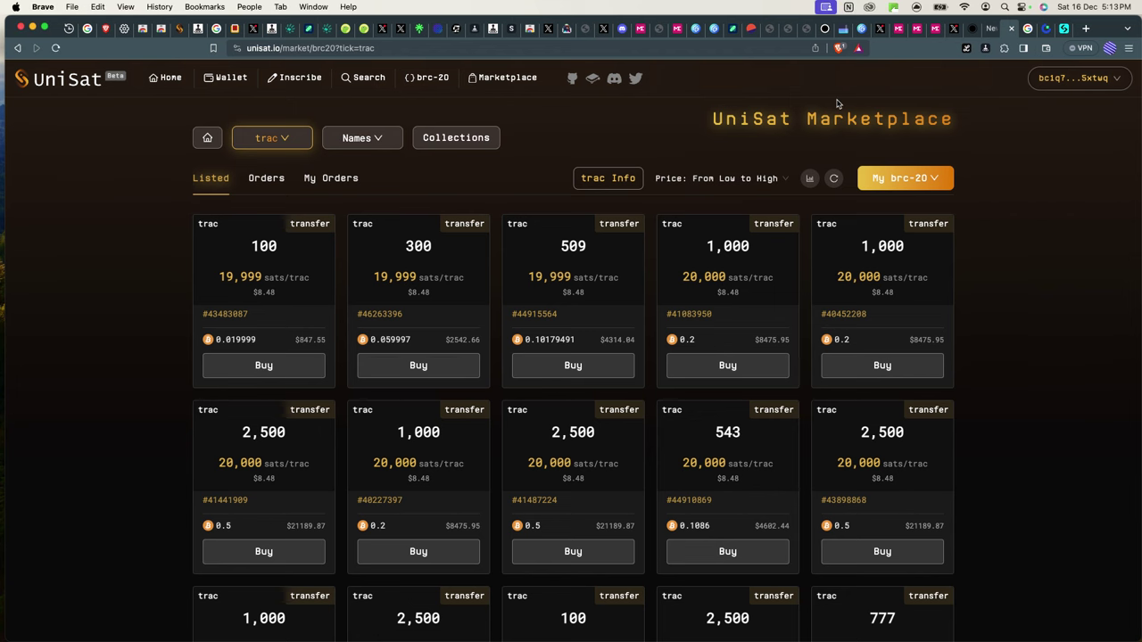
{"action": "left_click", "coordinate": [284, 141]}
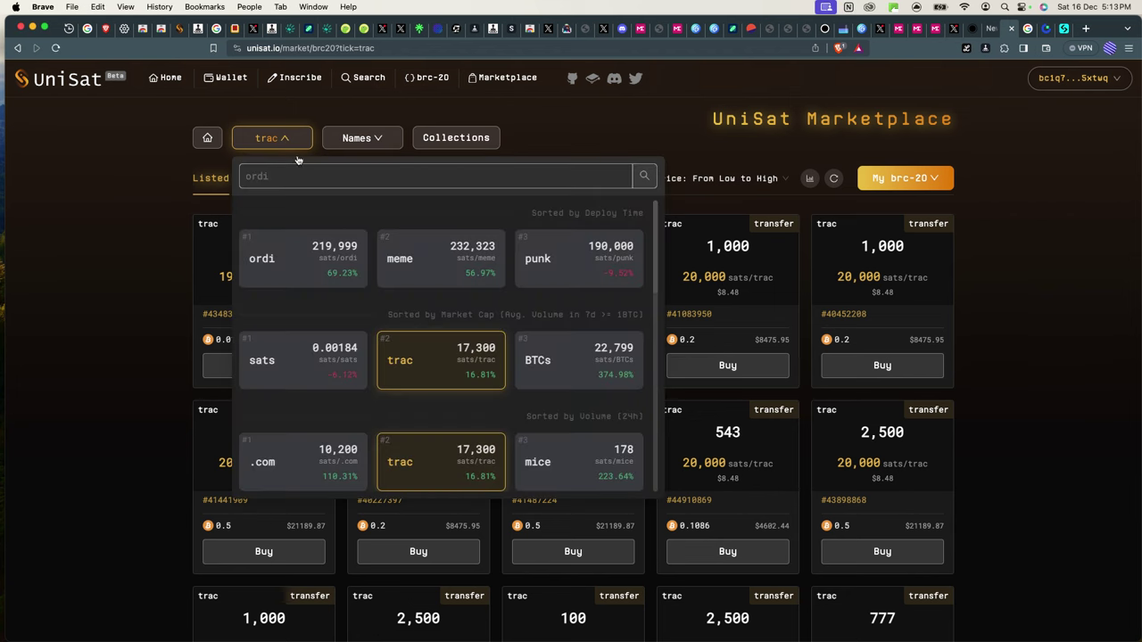
{"action": "left_click", "coordinate": [312, 256]}
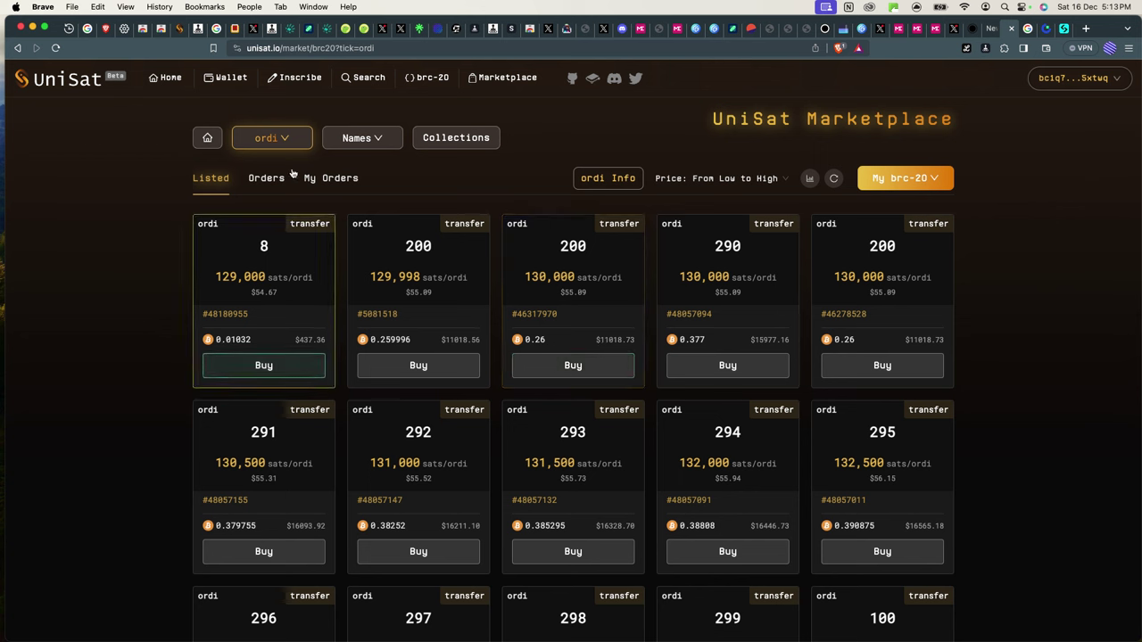
- Switch the marketplace to the trac token and look through its first page of listings
{"action": "left_click", "coordinate": [273, 140]}
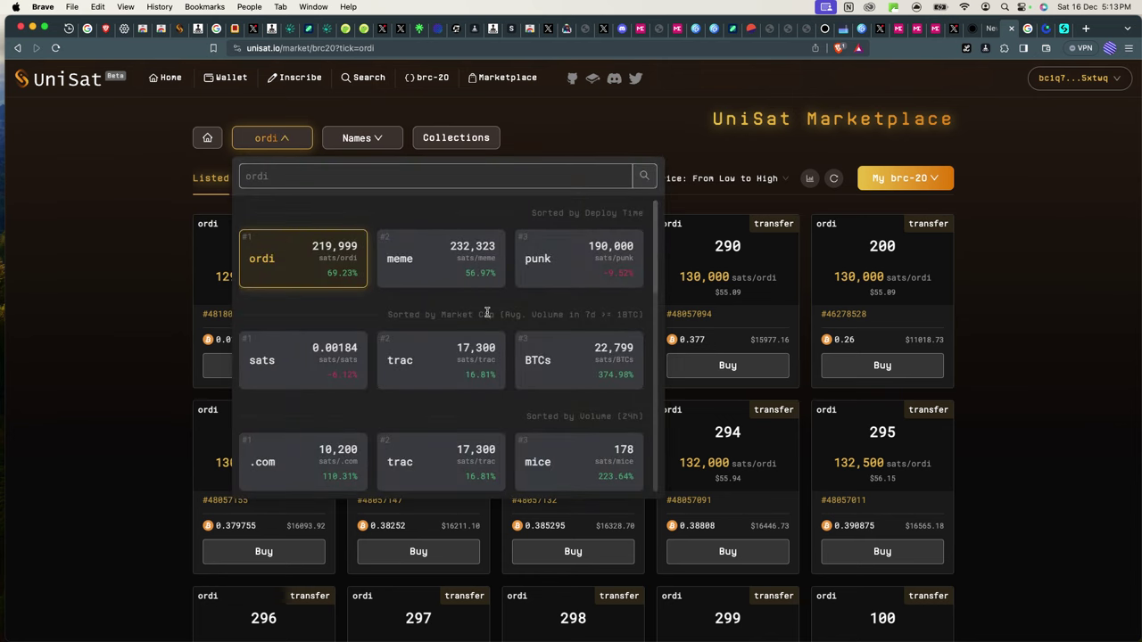
{"action": "left_click", "coordinate": [456, 366]}
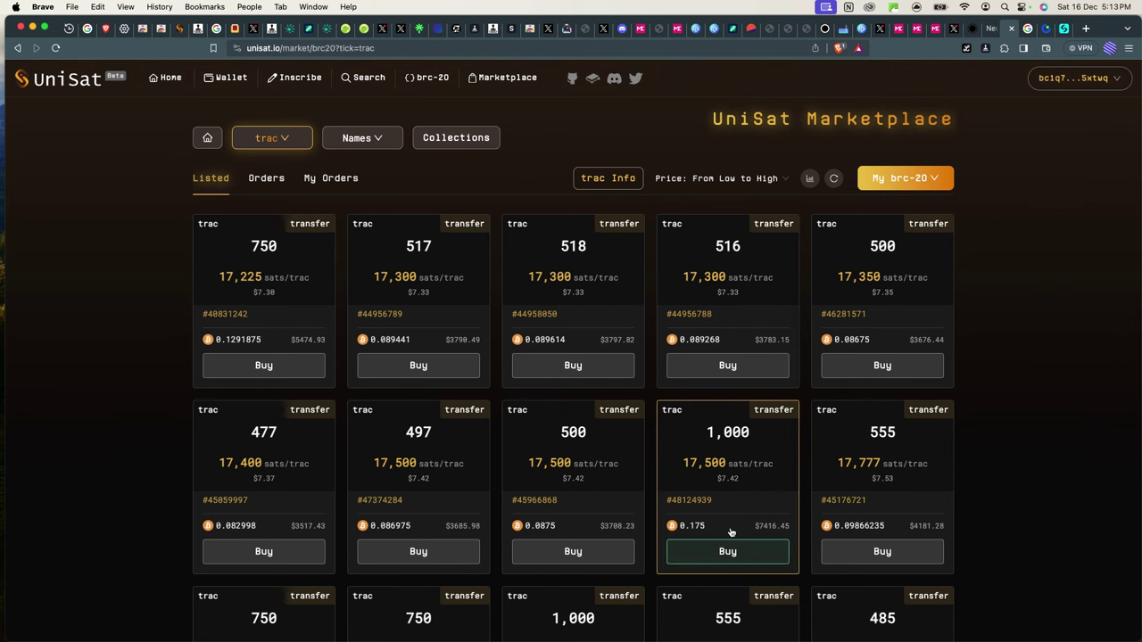
{"action": "scroll", "coordinate": [525, 332], "scroll_direction": "down", "scroll_amount": 3}
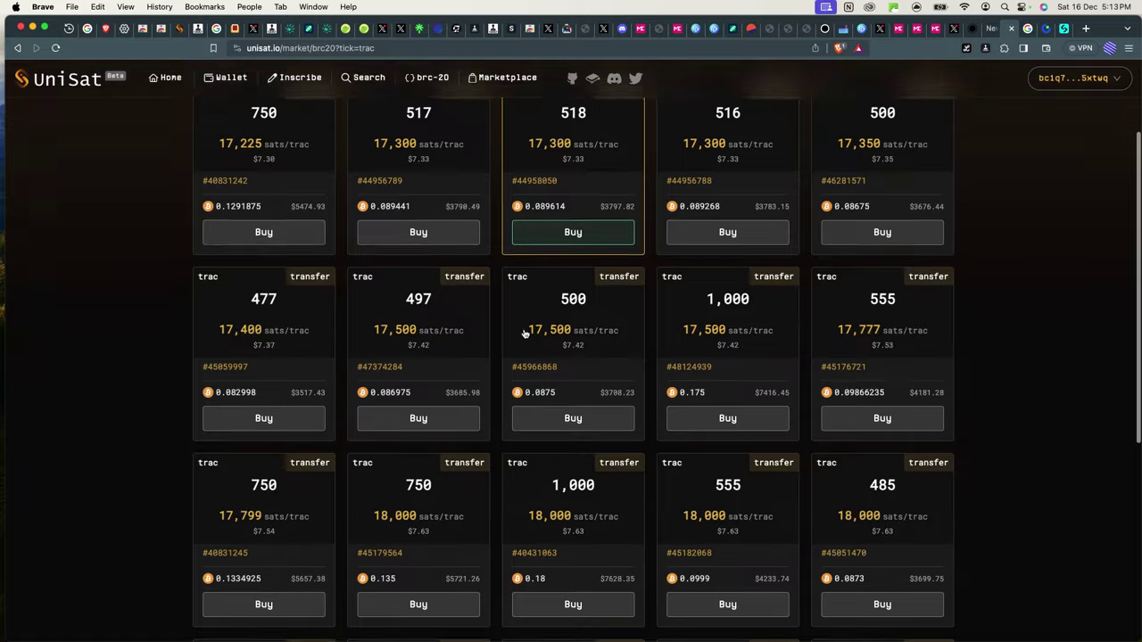
{"action": "scroll", "coordinate": [525, 333], "scroll_direction": "down", "scroll_amount": 5}
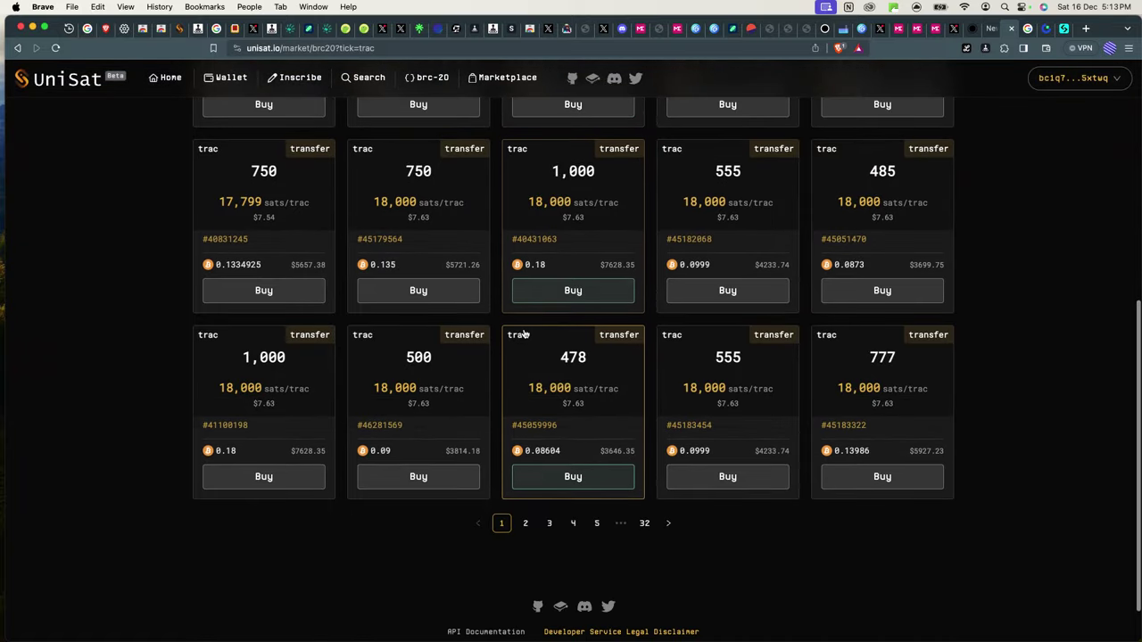
{"action": "scroll", "coordinate": [525, 333], "scroll_direction": "up", "scroll_amount": 8}
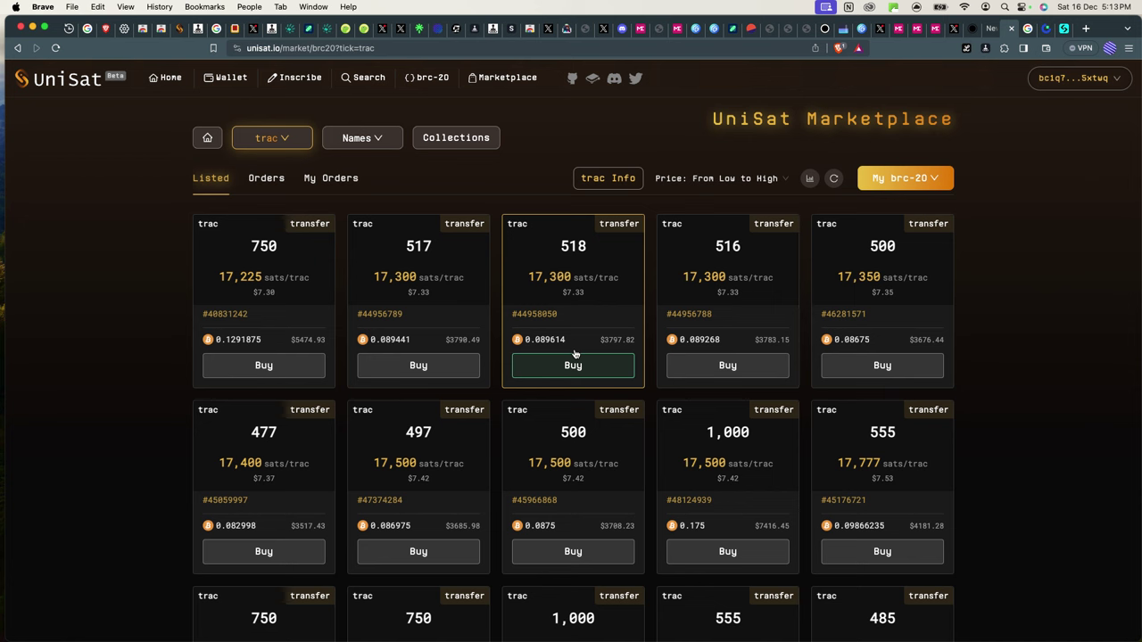
- Search the brc-20 tokens for vmpx and open the VMPX listings
{"action": "left_click", "coordinate": [275, 141]}
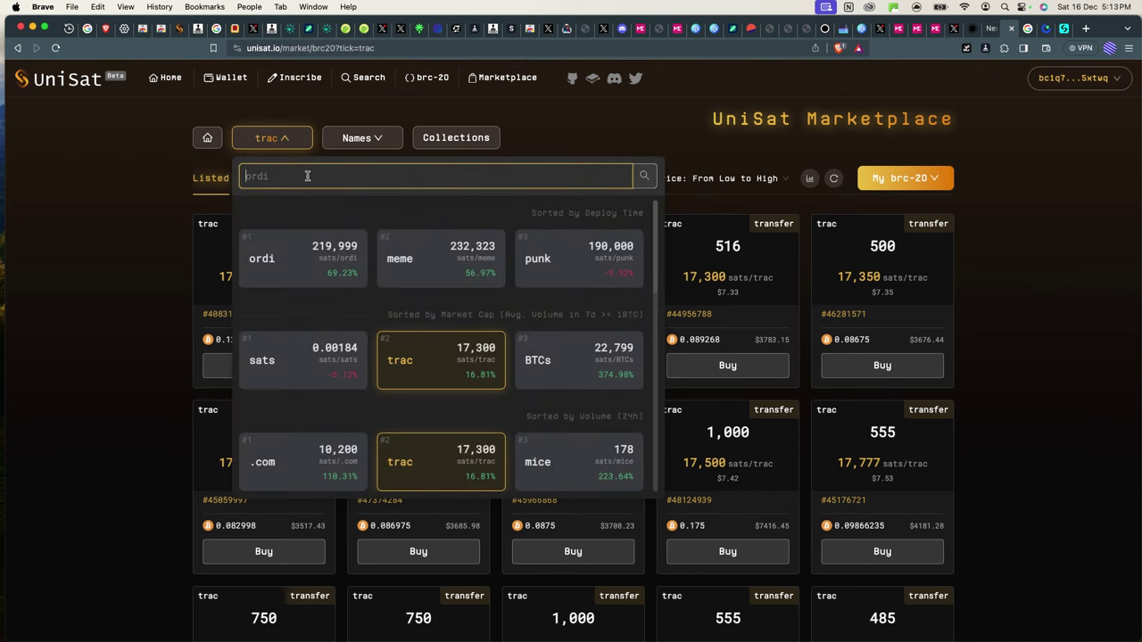
{"action": "type", "text": "vmpx"}
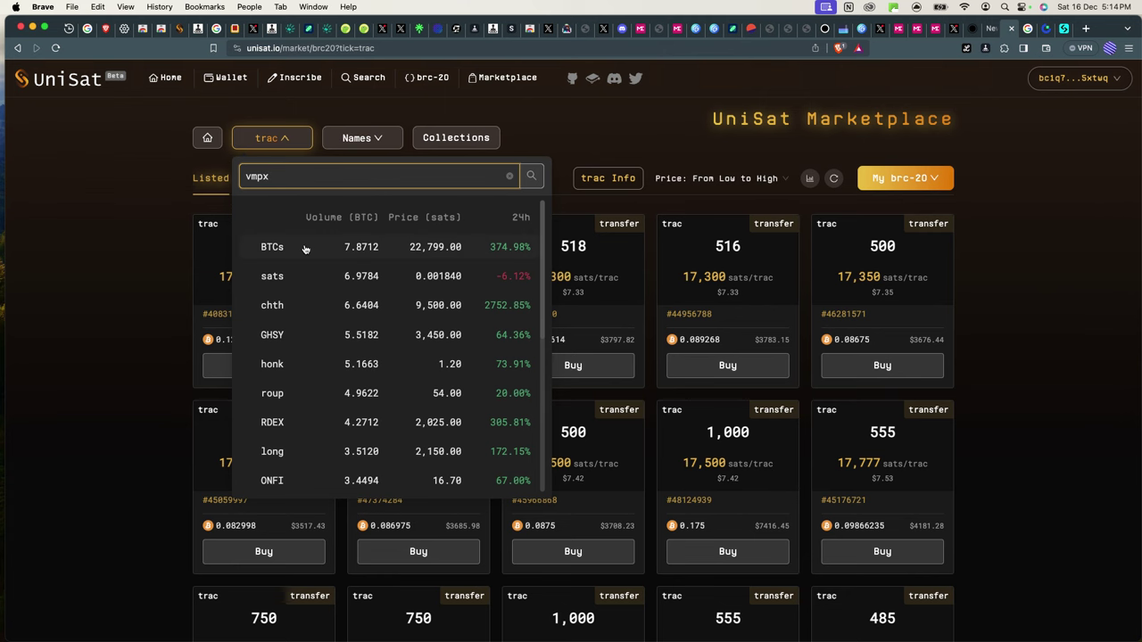
{"action": "left_click", "coordinate": [309, 247]}
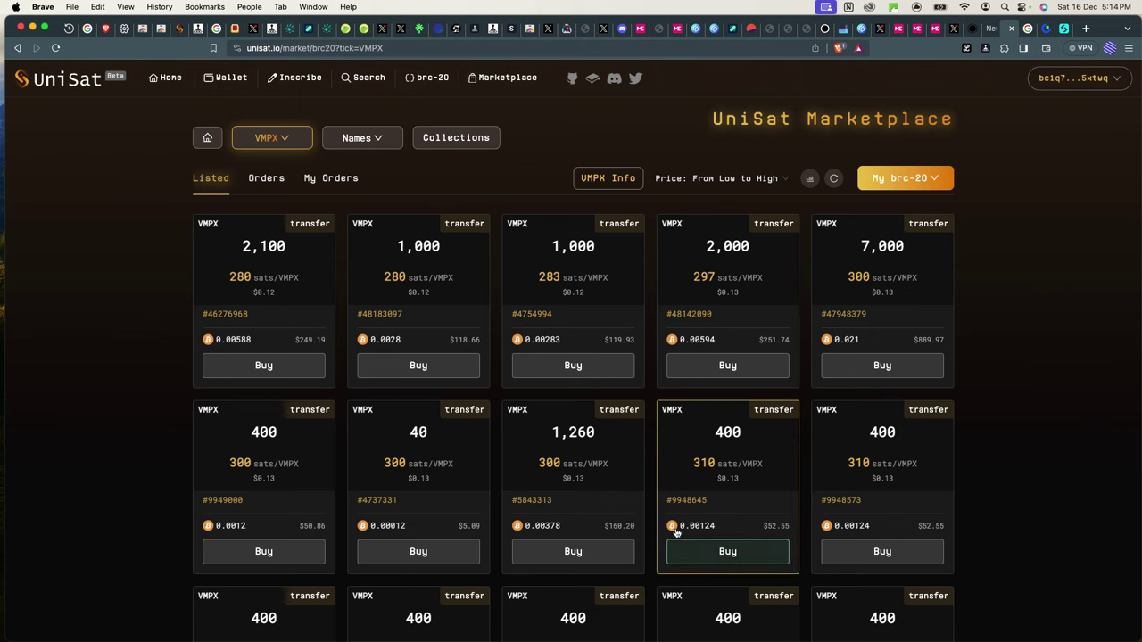
- Examine the prices and dollar totals of the individual VMPX listings up close
{"action": "scroll", "coordinate": [684, 530], "scroll_direction": "up", "scroll_amount": 5}
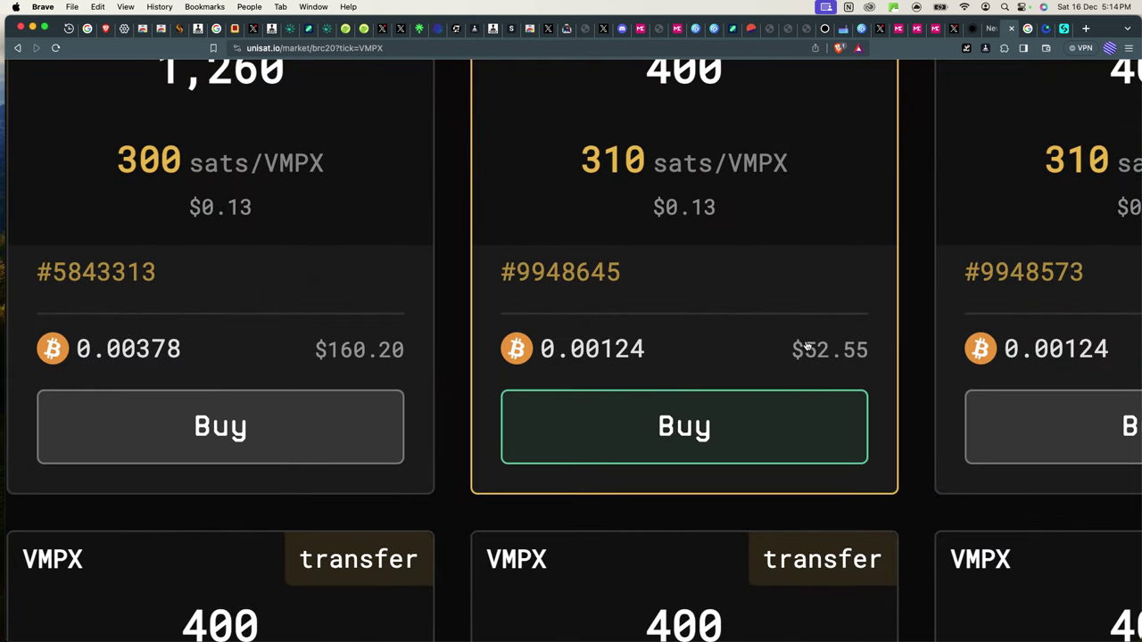
{"action": "scroll", "coordinate": [855, 355], "scroll_direction": "down", "scroll_amount": 5}
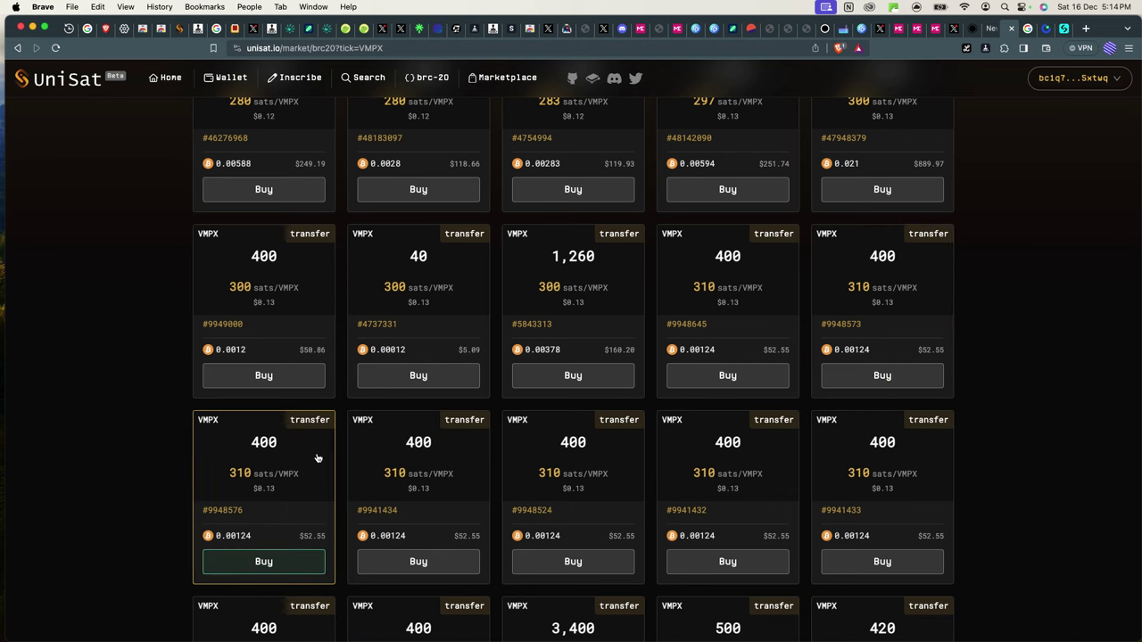
{"action": "scroll", "coordinate": [413, 319], "scroll_direction": "up", "scroll_amount": 1}
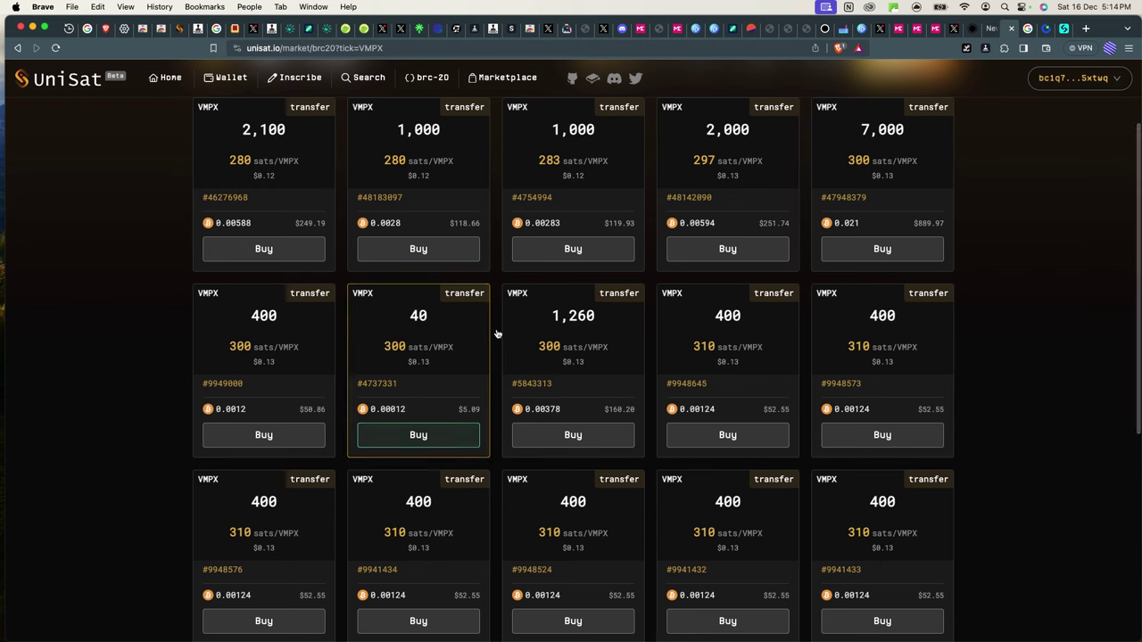
{"action": "scroll", "coordinate": [580, 174], "scroll_direction": "up", "scroll_amount": 5}
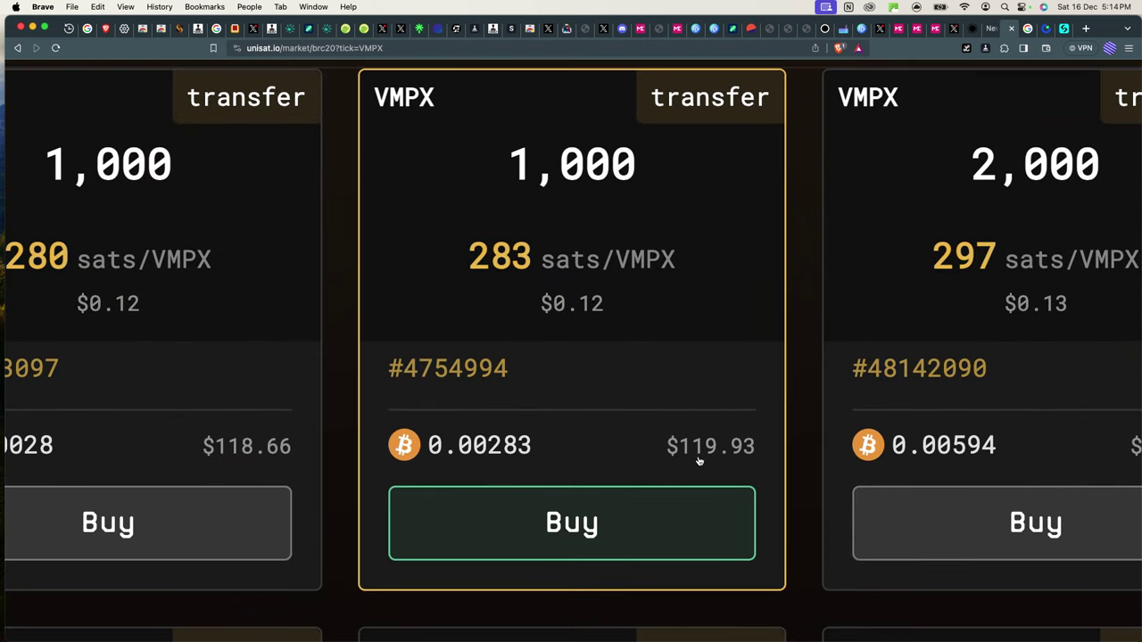
{"action": "scroll", "coordinate": [700, 461], "scroll_direction": "down", "scroll_amount": 5}
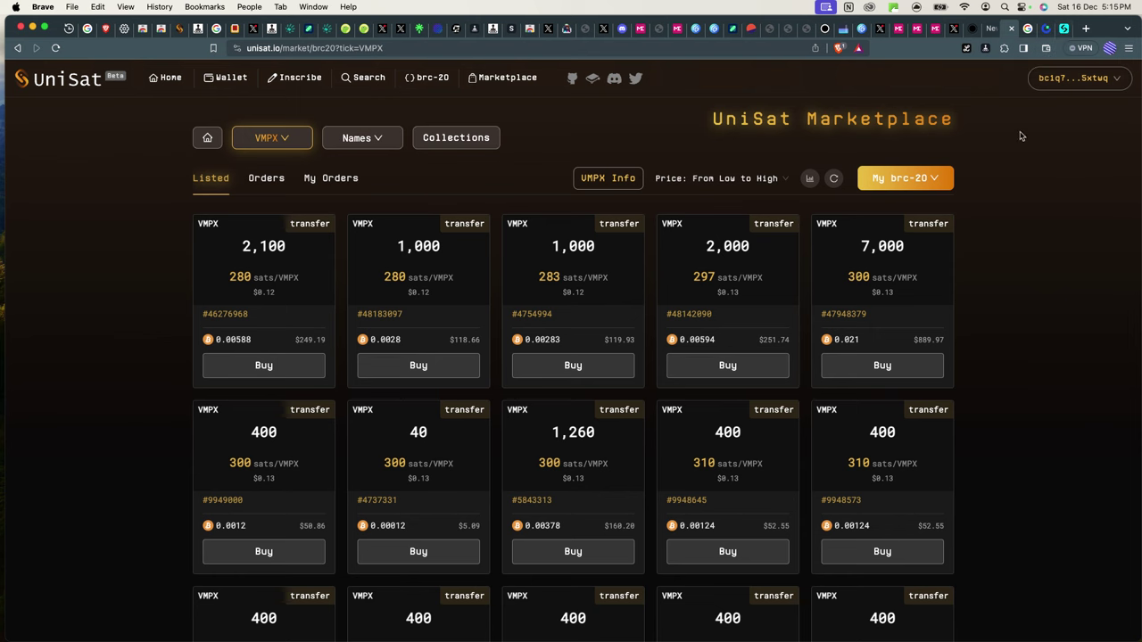
- Switch to Bitget's spot assets and examine the SATS and VMPX balances and their dollar values up close
{"action": "left_click", "coordinate": [1064, 32]}
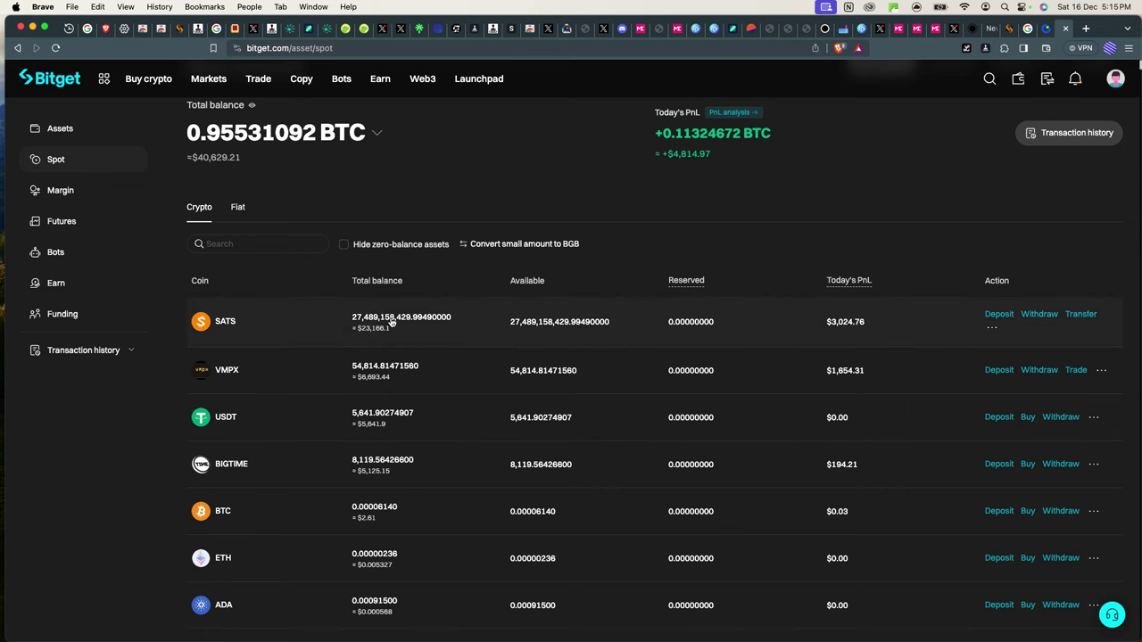
{"action": "scroll", "coordinate": [391, 323], "scroll_direction": "up", "scroll_amount": 5}
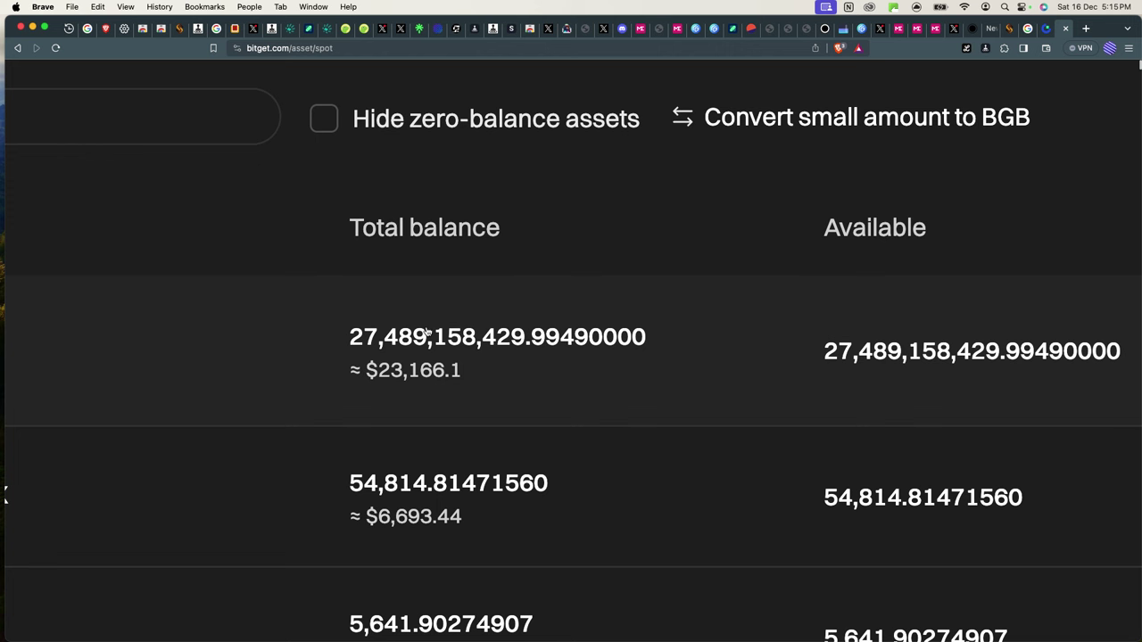
{"action": "scroll", "coordinate": [352, 383], "scroll_direction": "left", "scroll_amount": 5}
{"action": "scroll", "coordinate": [352, 384], "scroll_direction": "left", "scroll_amount": 3}
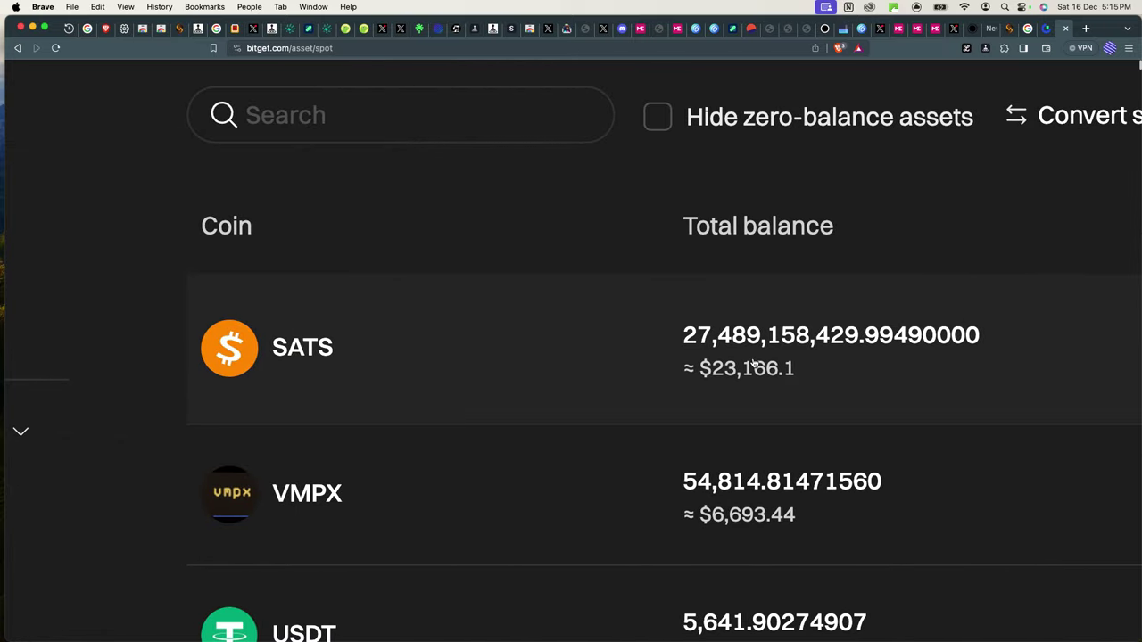
{"action": "scroll", "coordinate": [754, 364], "scroll_direction": "down", "scroll_amount": 5}
{"action": "scroll", "coordinate": [434, 372], "scroll_direction": "up", "scroll_amount": 5}
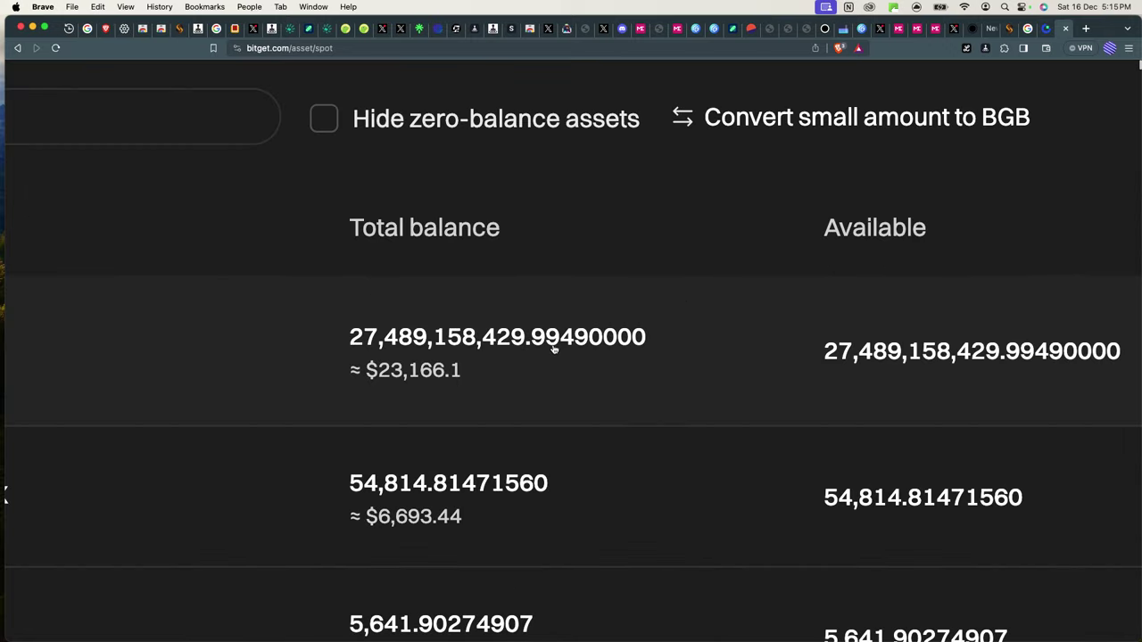
{"action": "scroll", "coordinate": [553, 348], "scroll_direction": "right", "scroll_amount": 5}
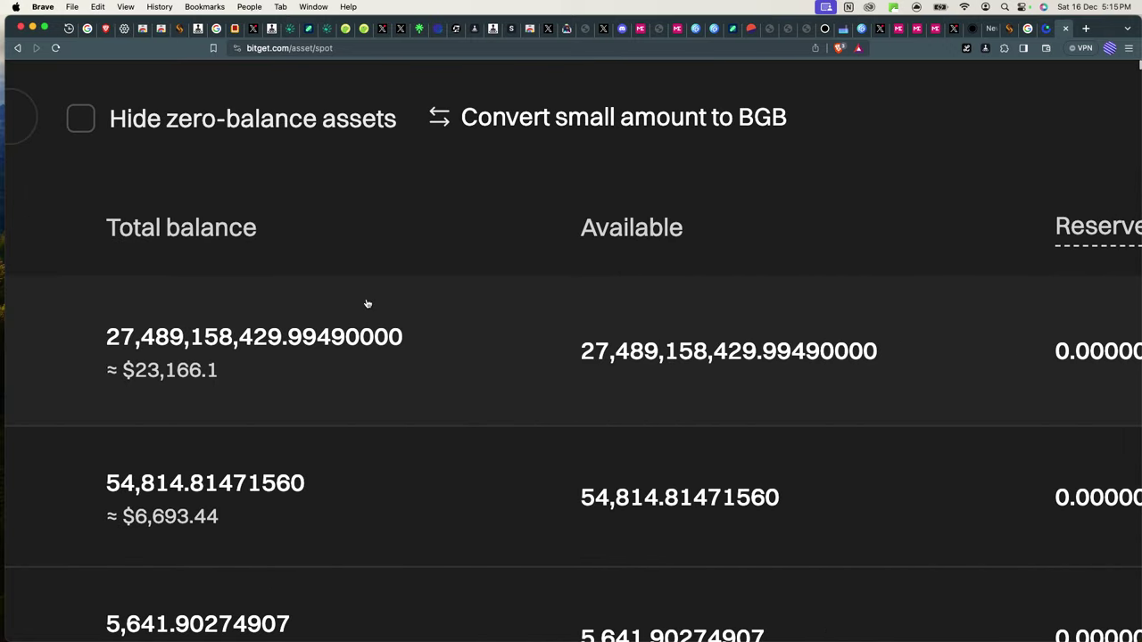
{"action": "scroll", "coordinate": [369, 301], "scroll_direction": "left", "scroll_amount": 8}
{"action": "scroll", "coordinate": [511, 408], "scroll_direction": "down", "scroll_amount": 3}
{"action": "scroll", "coordinate": [890, 357], "scroll_direction": "right", "scroll_amount": 5}
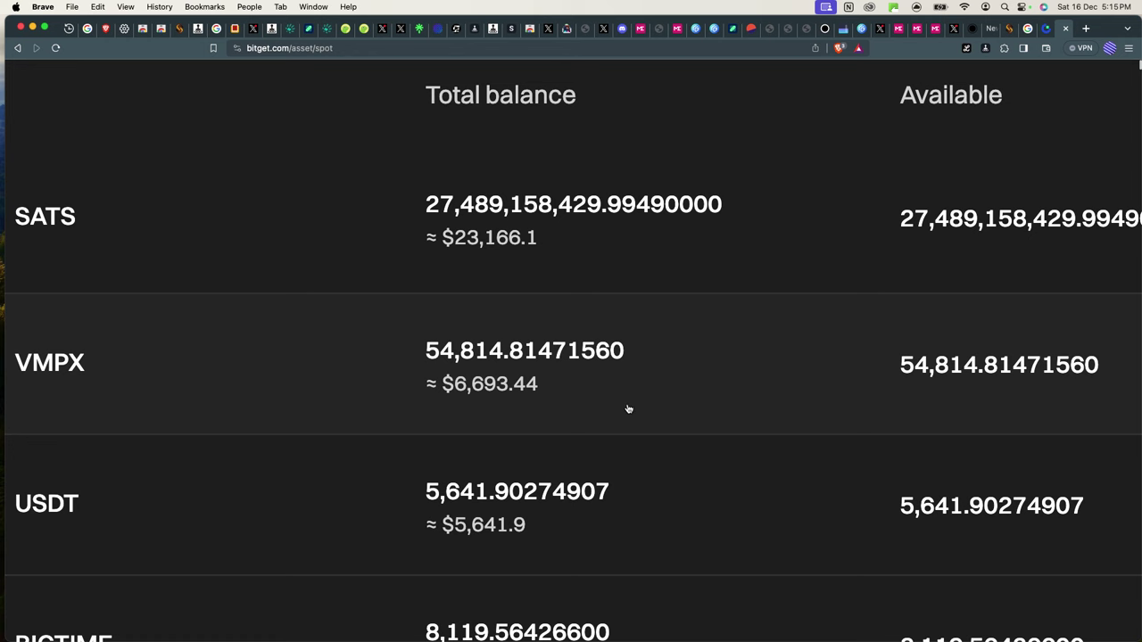
{"action": "scroll", "coordinate": [553, 392], "scroll_direction": "left", "scroll_amount": 3}
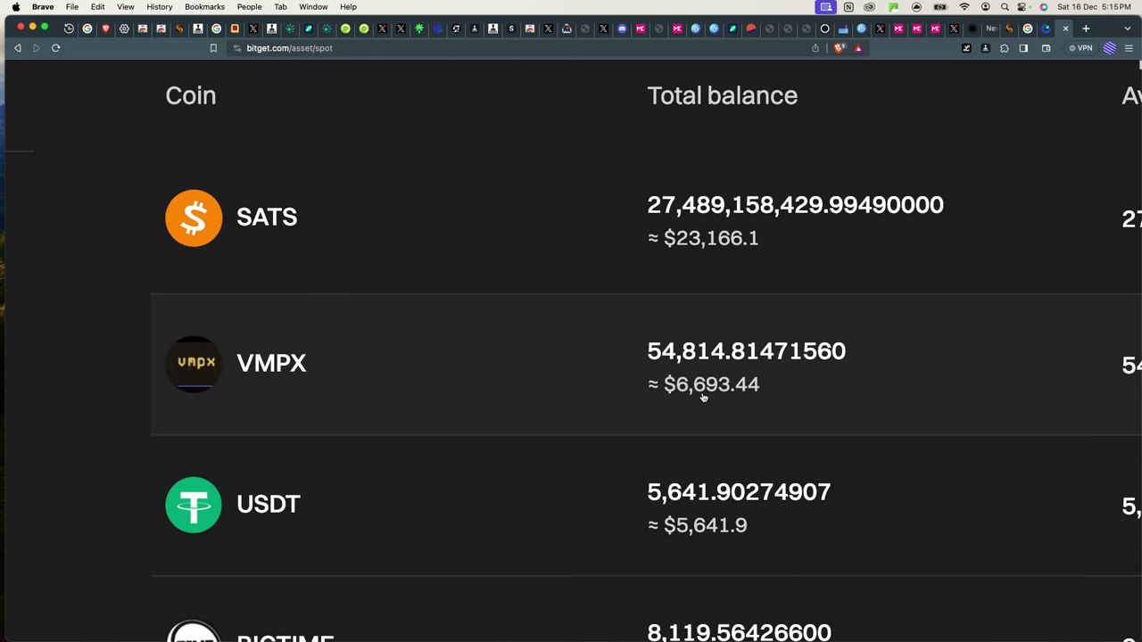
{"action": "key", "text": "super+0"}
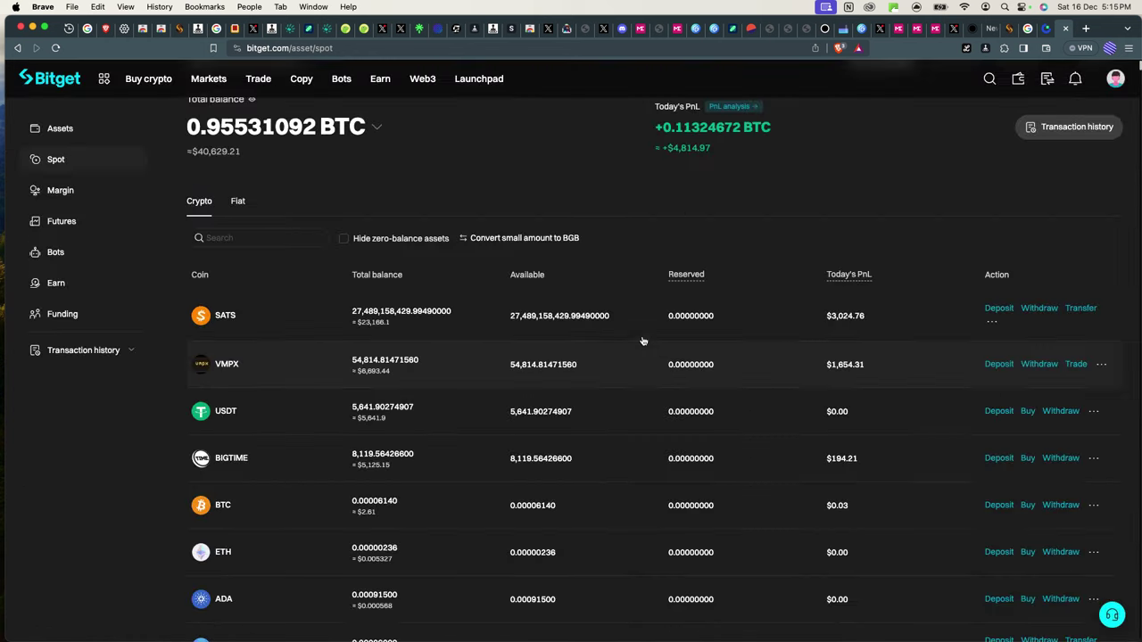
- Open the BTC/USDT spot trading page on Bitget
{"action": "mouse_move", "coordinate": [257, 84]}
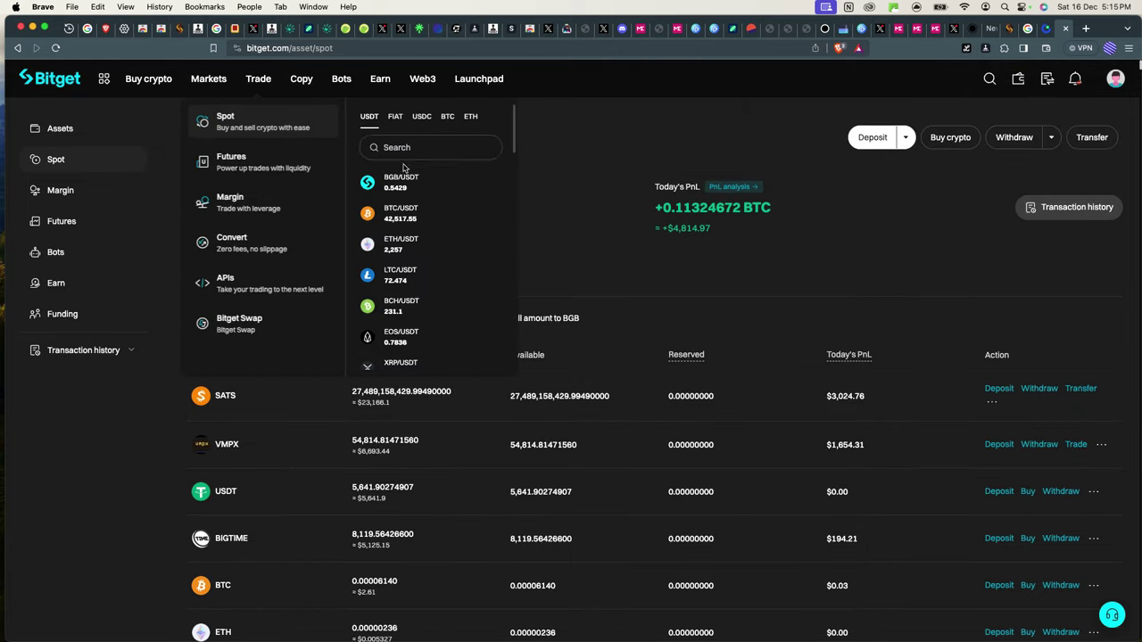
{"action": "left_click", "coordinate": [422, 219]}
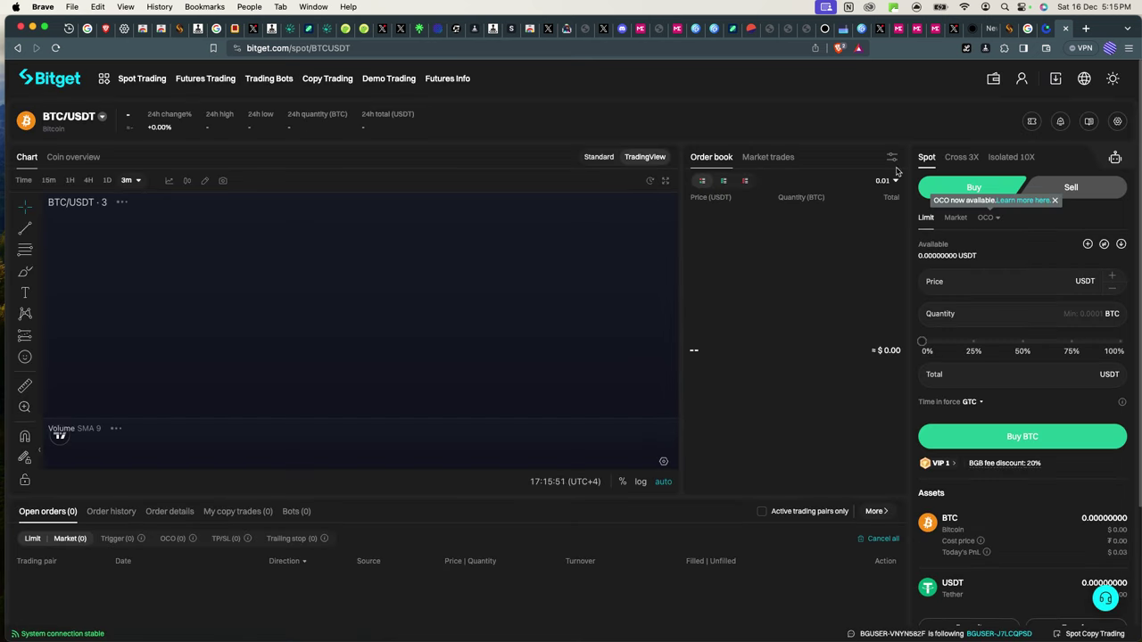
- Check the Gate.io home page and return to the VMPX listings on UniSat
{"action": "left_click", "coordinate": [1046, 29]}
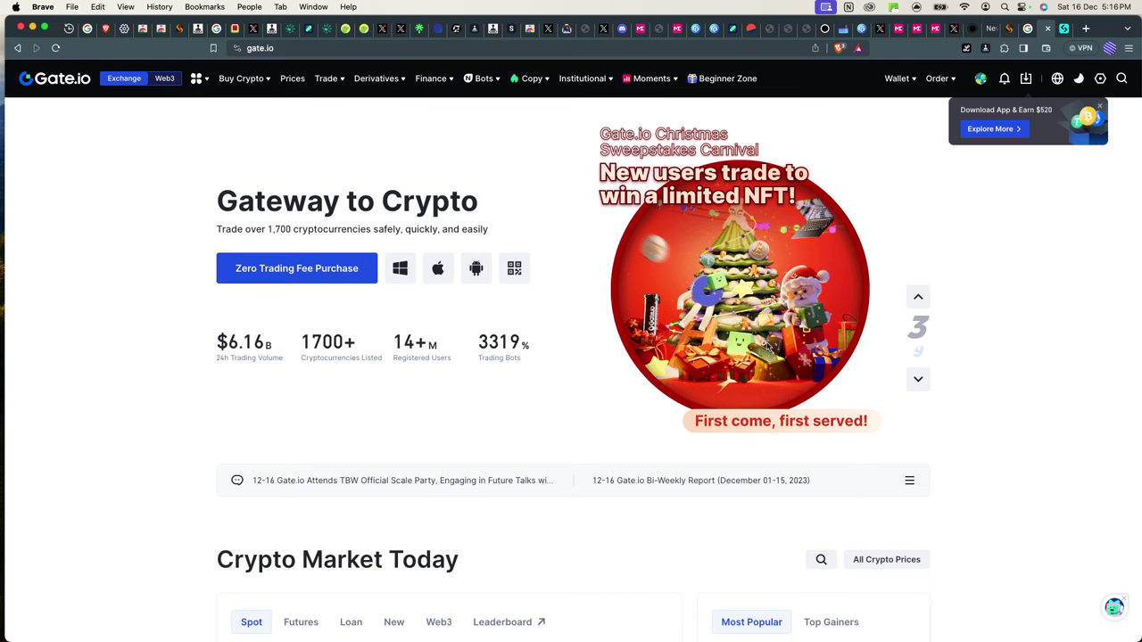
{"action": "left_click", "coordinate": [1012, 30]}
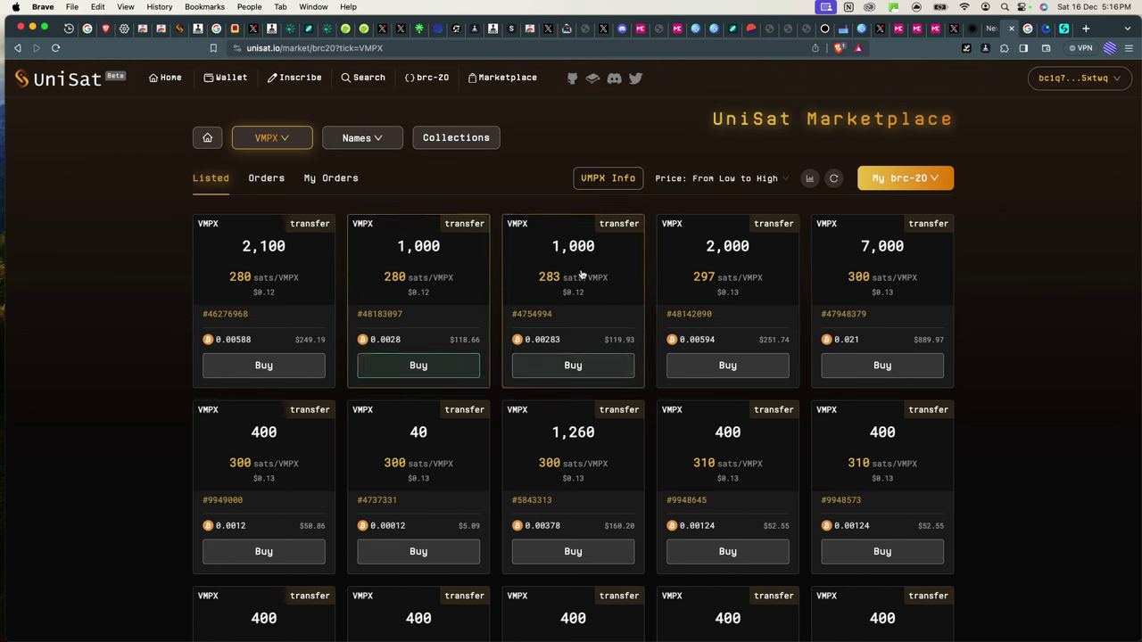
- Return to Bitget's BTC/USDT trading page and try to find sats in the trading pair list
{"action": "left_click", "coordinate": [1044, 28]}
{"action": "left_click", "coordinate": [1064, 36]}
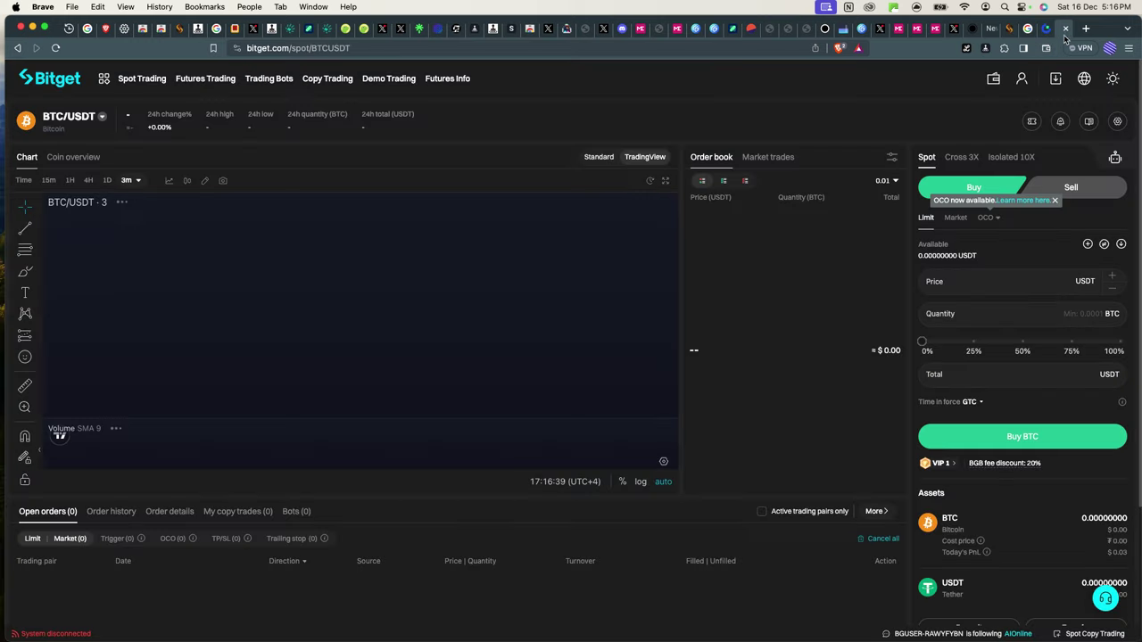
{"action": "mouse_move", "coordinate": [102, 117]}
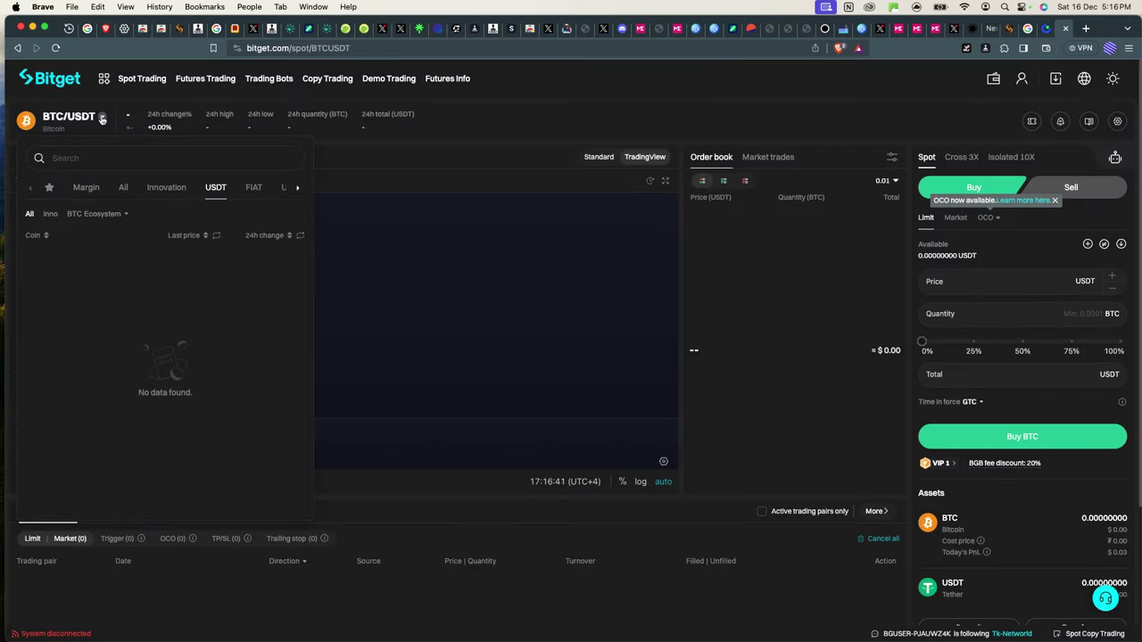
{"action": "left_click", "coordinate": [73, 154]}
{"action": "type", "text": "sats"}
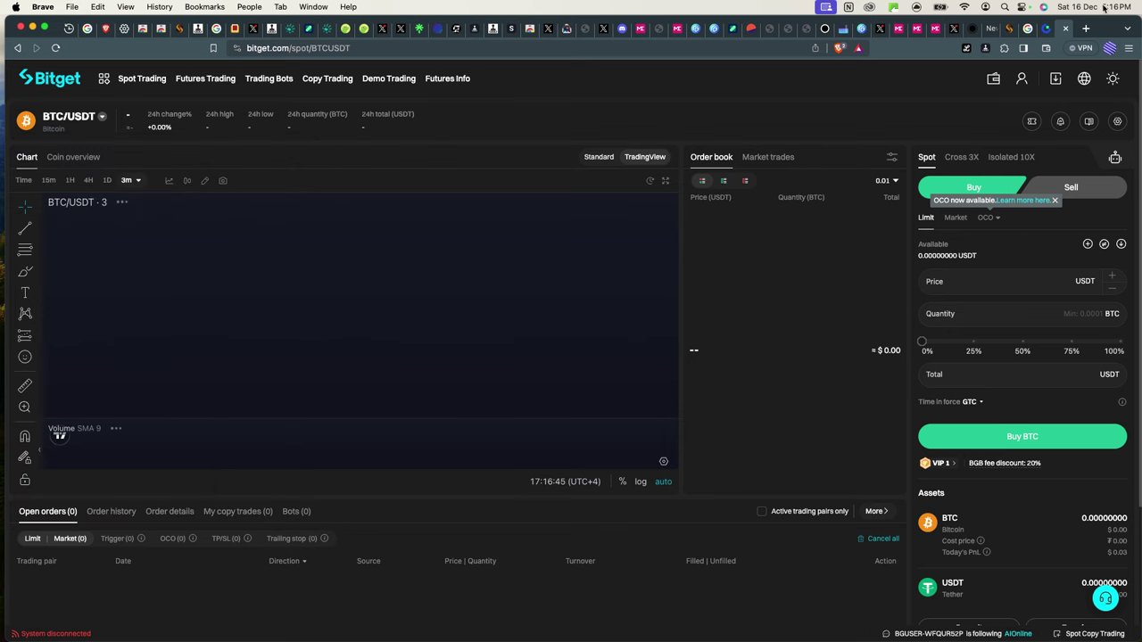
- Switch to Gate.io, open its BTC/USDT spot trading page and search the trading pairs for sats
{"action": "left_click", "coordinate": [1048, 28]}
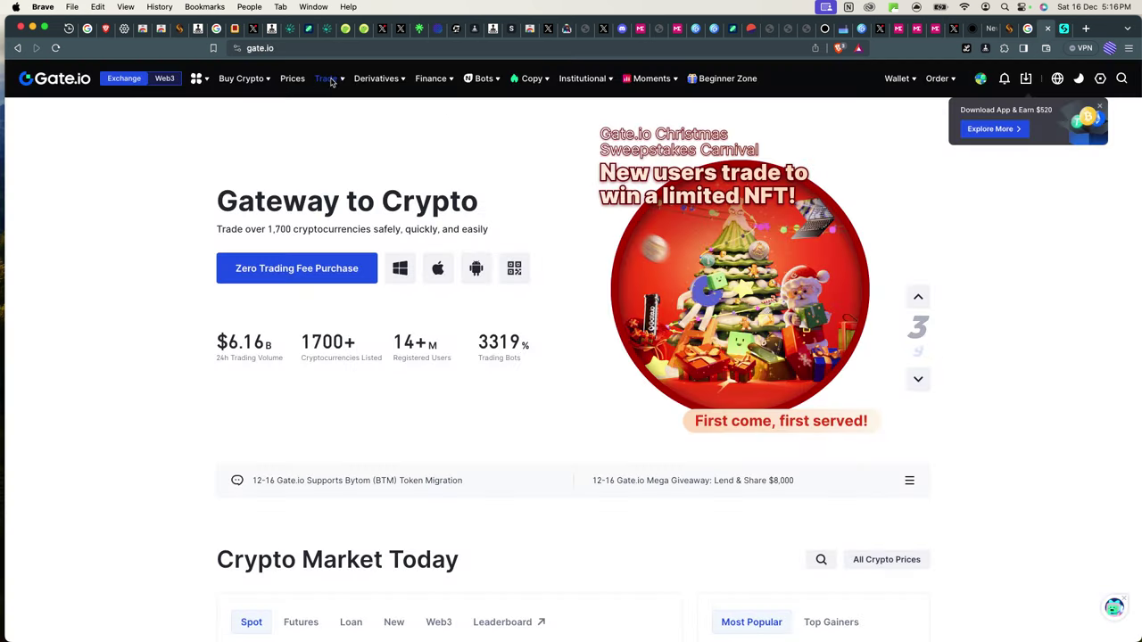
{"action": "mouse_move", "coordinate": [323, 78]}
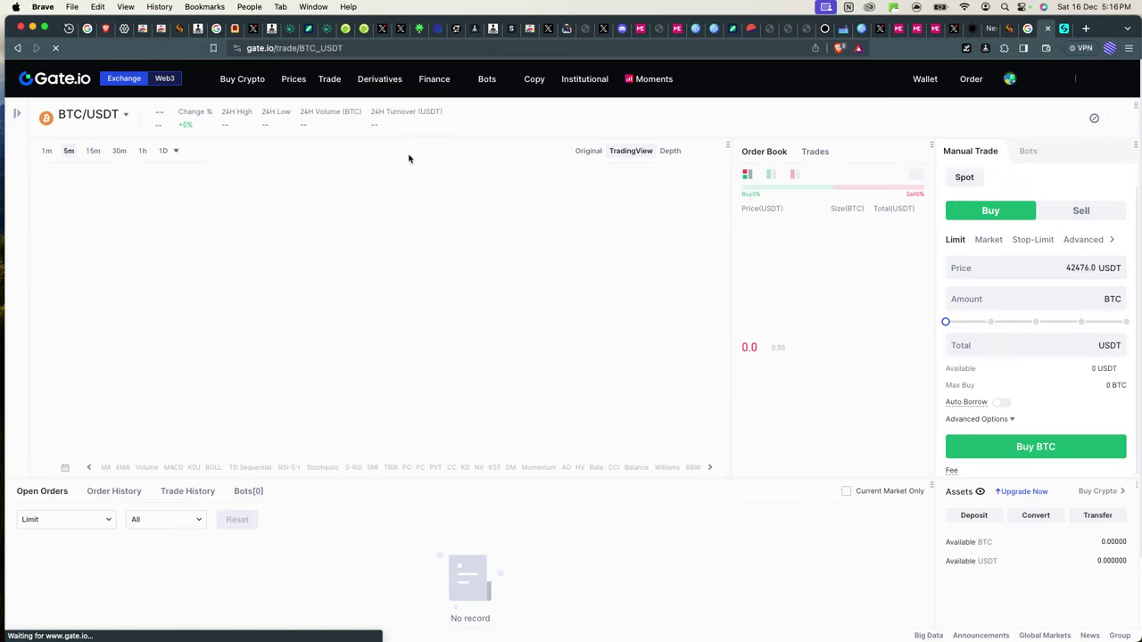
{"action": "mouse_move", "coordinate": [127, 115]}
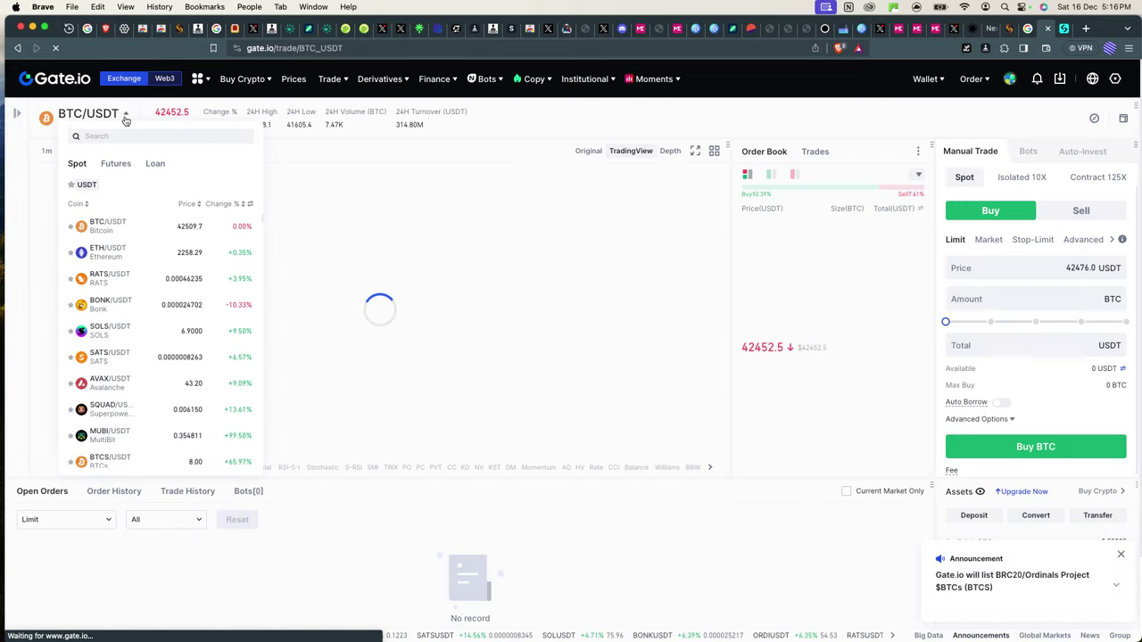
{"action": "left_click", "coordinate": [122, 137]}
{"action": "type", "text": "sats"}
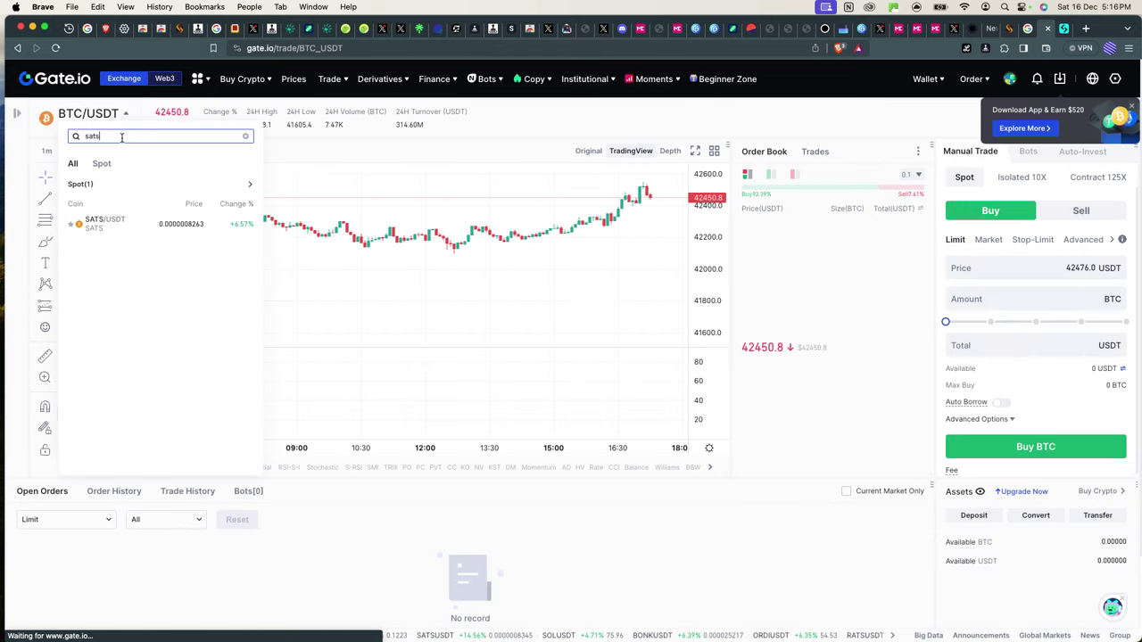
- Open the SATS/USDT spot trading page on Gate.io, dismiss its introductory tips and check the buy order form
{"action": "left_click", "coordinate": [140, 224]}
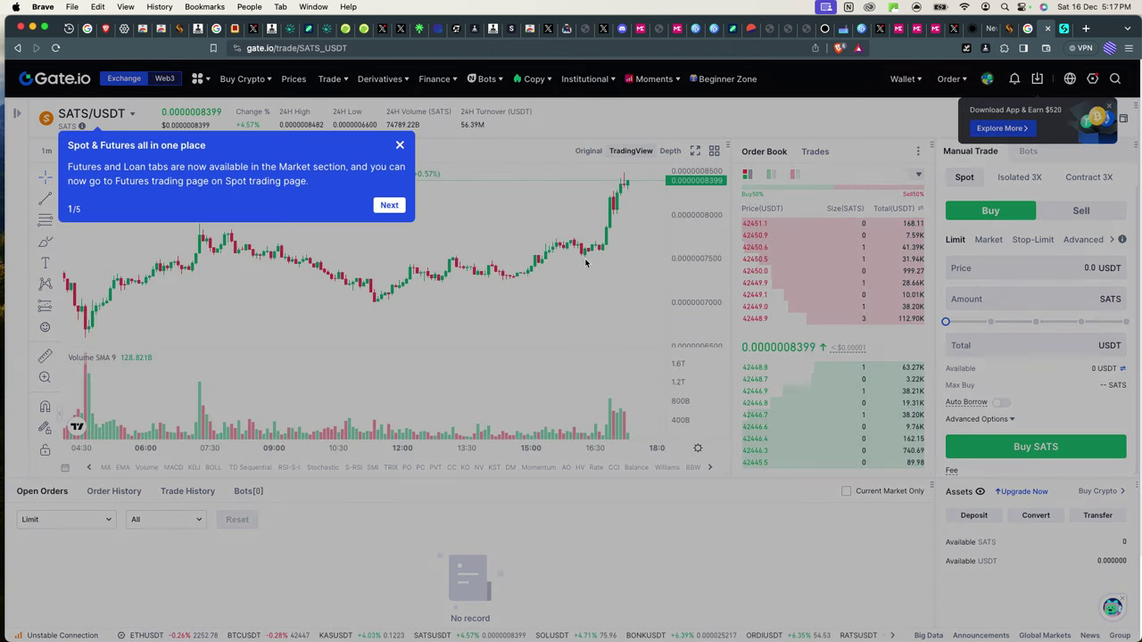
{"action": "left_click", "coordinate": [400, 144]}
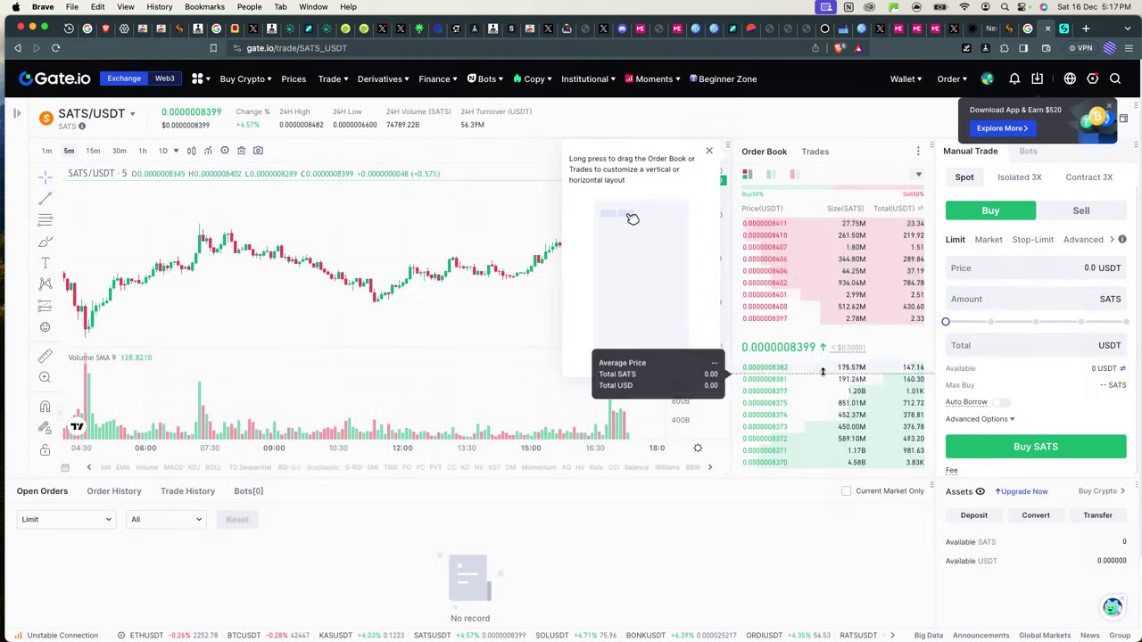
{"action": "left_click", "coordinate": [709, 152]}
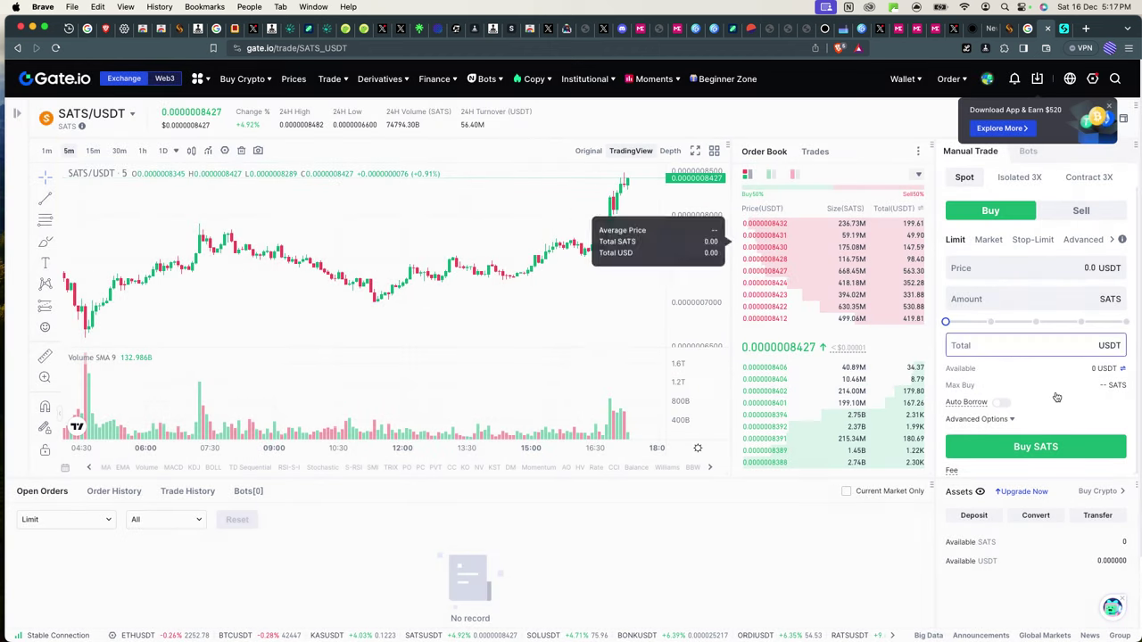
{"action": "left_click", "coordinate": [947, 322]}
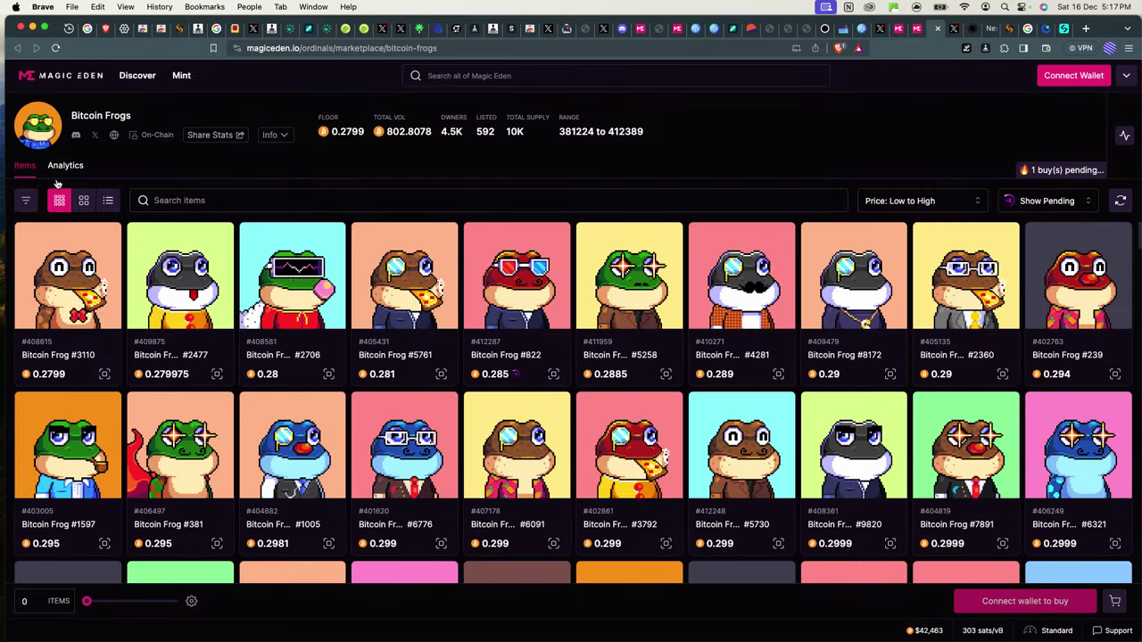
- Connect the Unisat Bitcoin wallet to Magic Eden on the Bitcoin Frogs collection page
{"action": "left_click", "coordinate": [1059, 80]}
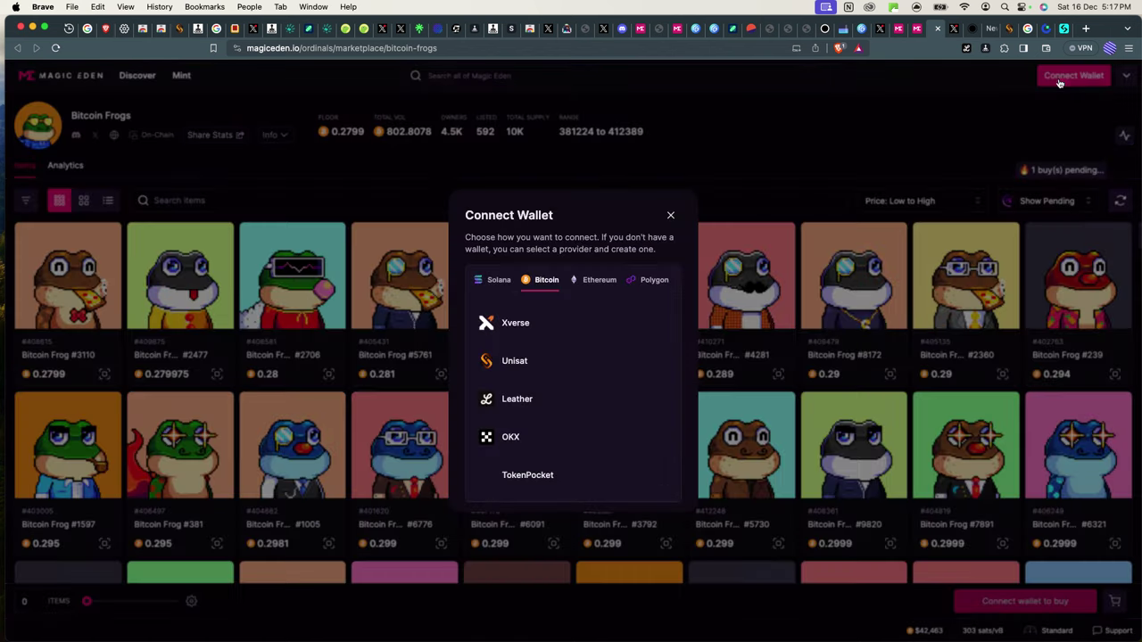
{"action": "left_click", "coordinate": [544, 362]}
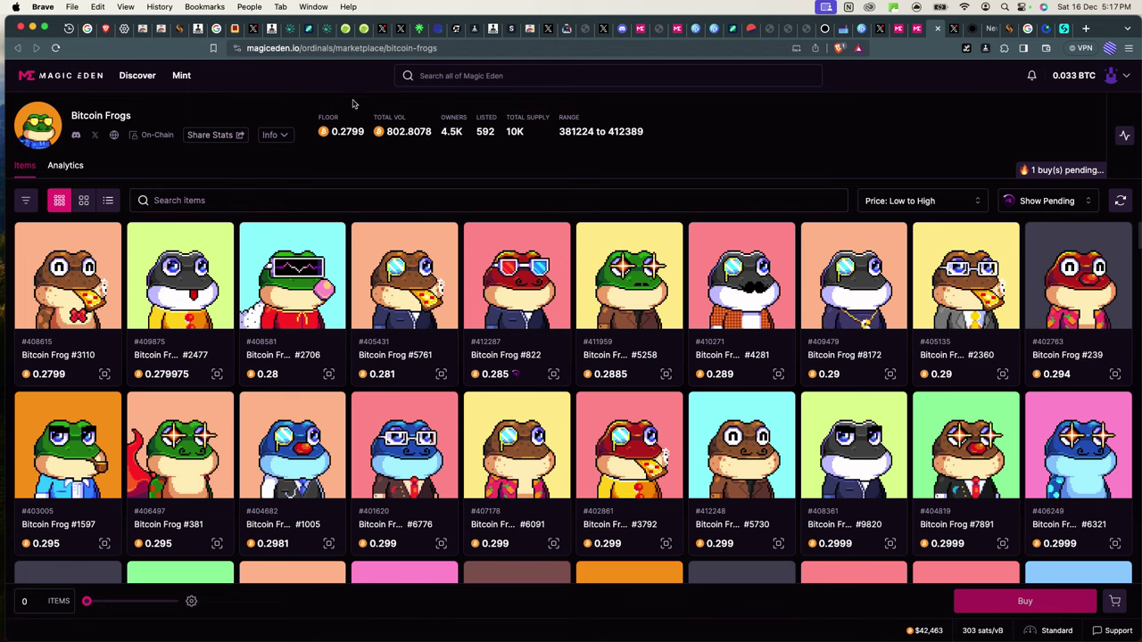
- Examine the Bitcoin Frogs collection's floor price, total volume and number of owners up close
{"action": "key", "text": "super+equal"}
{"action": "key", "text": "super+minus"}
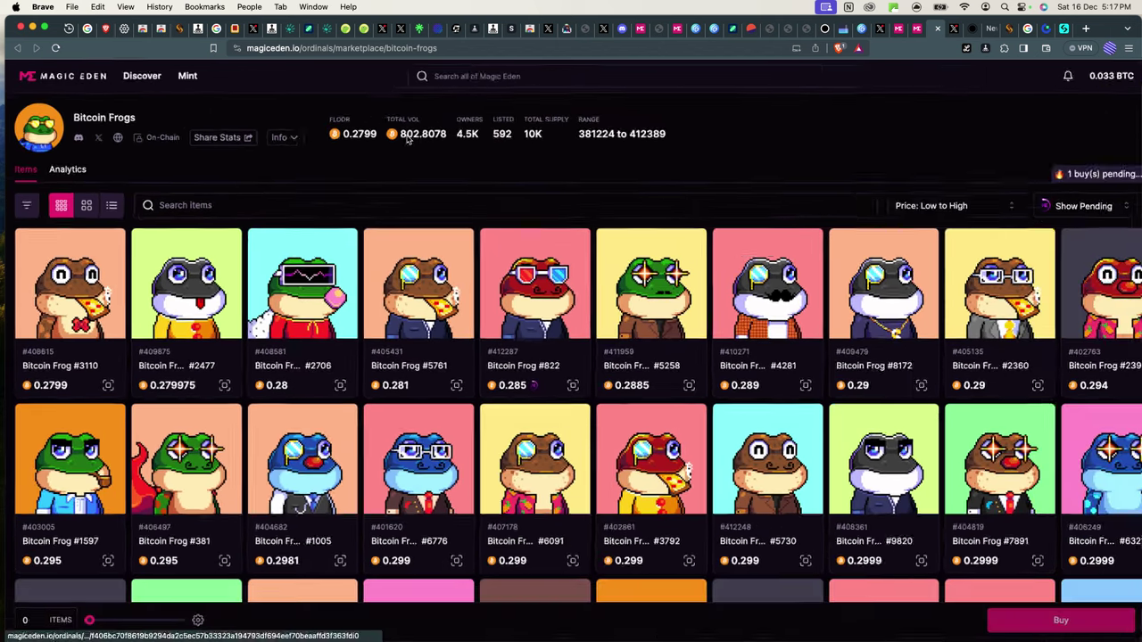
{"action": "scroll", "coordinate": [407, 139], "scroll_direction": "up", "scroll_amount": 5, "text": "ctrl"}
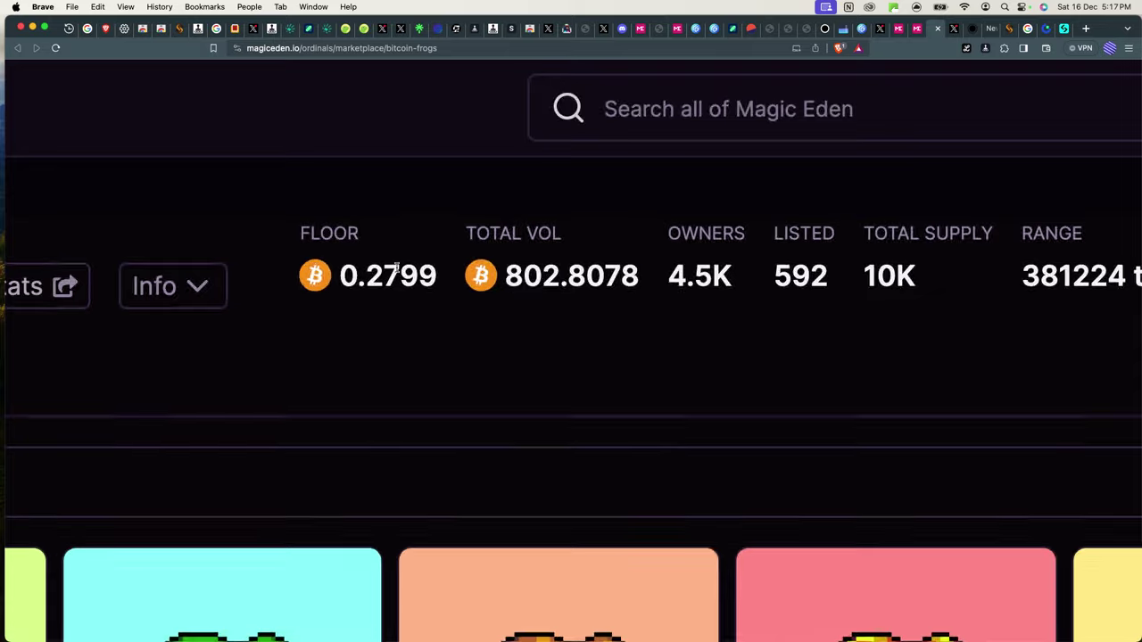
{"action": "scroll", "coordinate": [395, 279], "scroll_direction": "down", "scroll_amount": 5, "text": "ctrl"}
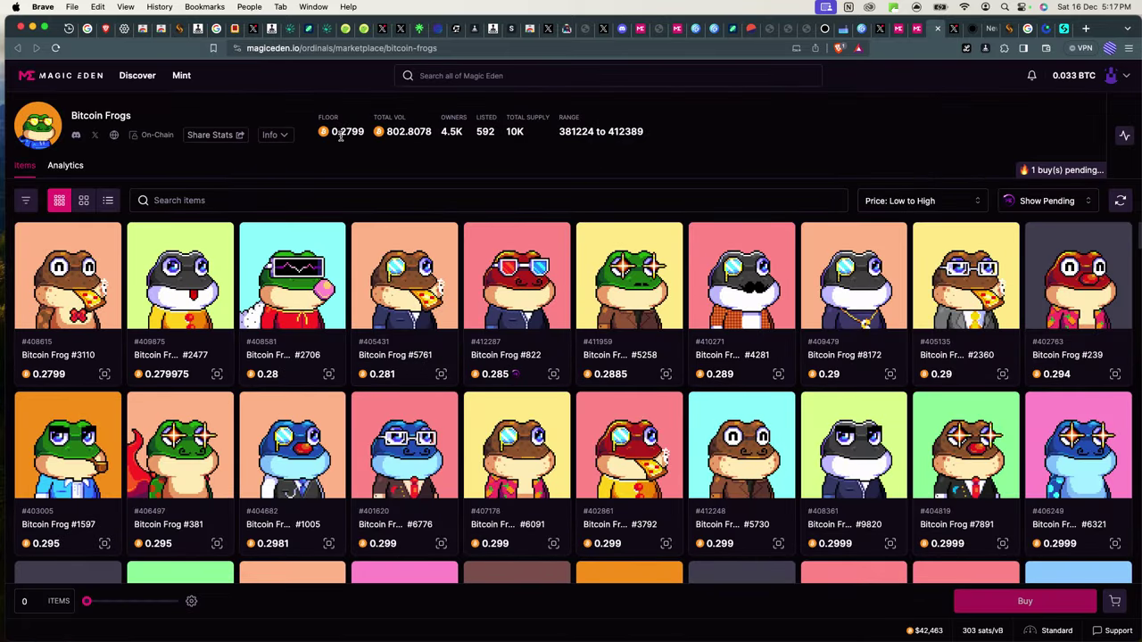
{"action": "scroll", "coordinate": [347, 133], "scroll_direction": "up", "scroll_amount": 5, "text": "ctrl"}
{"action": "left_click_drag", "start_coordinate": [585, 277], "coordinate": [438, 275]}
{"action": "left_click", "coordinate": [439, 268]}
{"action": "key", "text": "ctrl+0"}
{"action": "scroll", "coordinate": [408, 143], "scroll_direction": "up", "scroll_amount": 5}
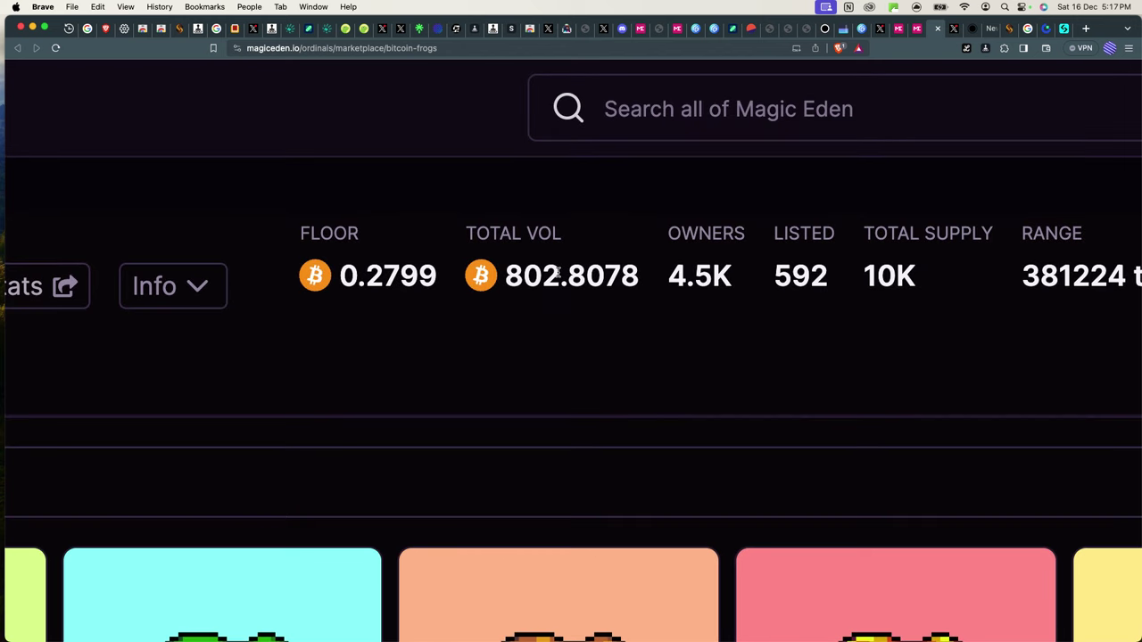
{"action": "mouse_move", "coordinate": [524, 273]}
{"action": "left_mouse_down"}
{"action": "mouse_move", "coordinate": [648, 271]}
{"action": "mouse_move", "coordinate": [540, 287]}
{"action": "left_mouse_up"}
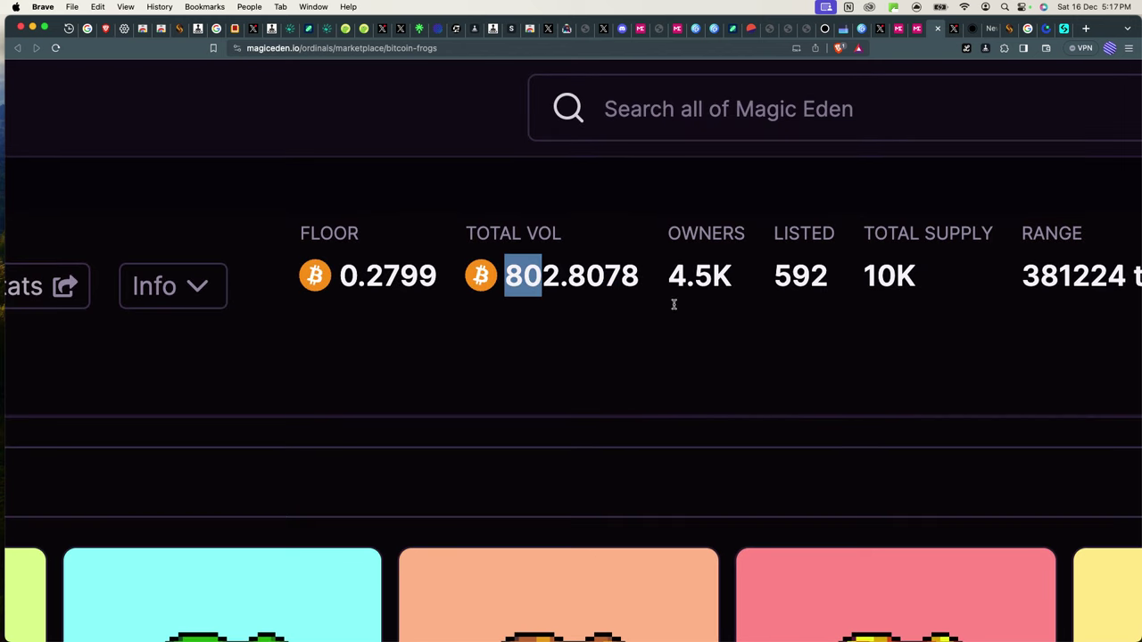
{"action": "left_click_drag", "start_coordinate": [733, 273], "coordinate": [666, 277]}
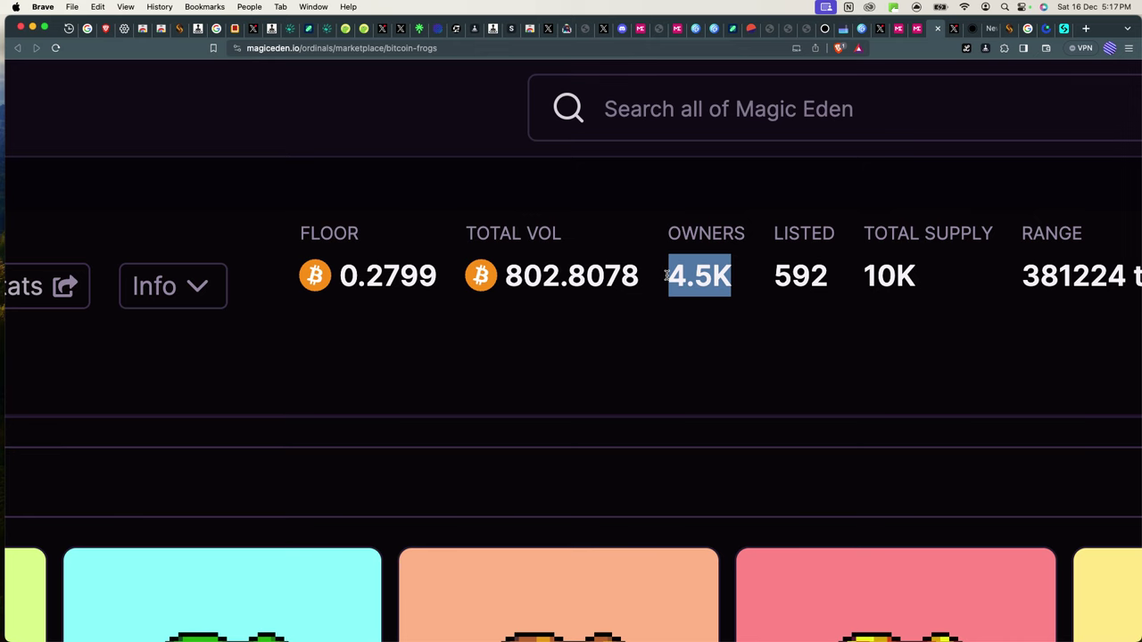
{"action": "left_click", "coordinate": [735, 268]}
{"action": "key", "text": "super+0"}
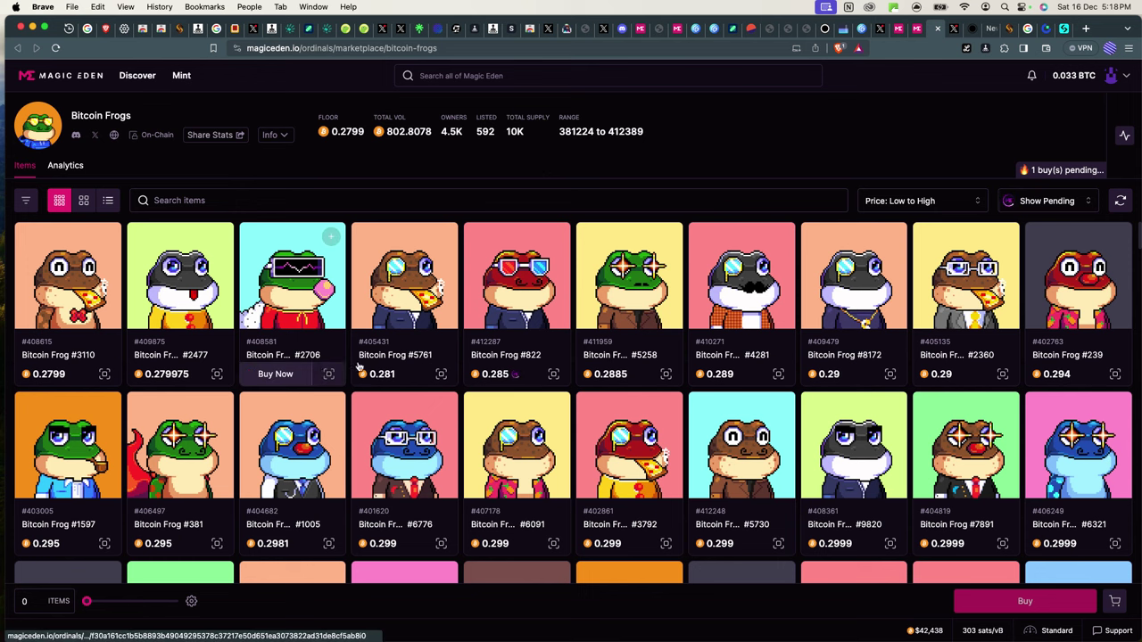
- Choose Bitcoin Frog #2706 for purchase, review the fees in the cart, close it and keep the frog selected
{"action": "left_click", "coordinate": [273, 375]}
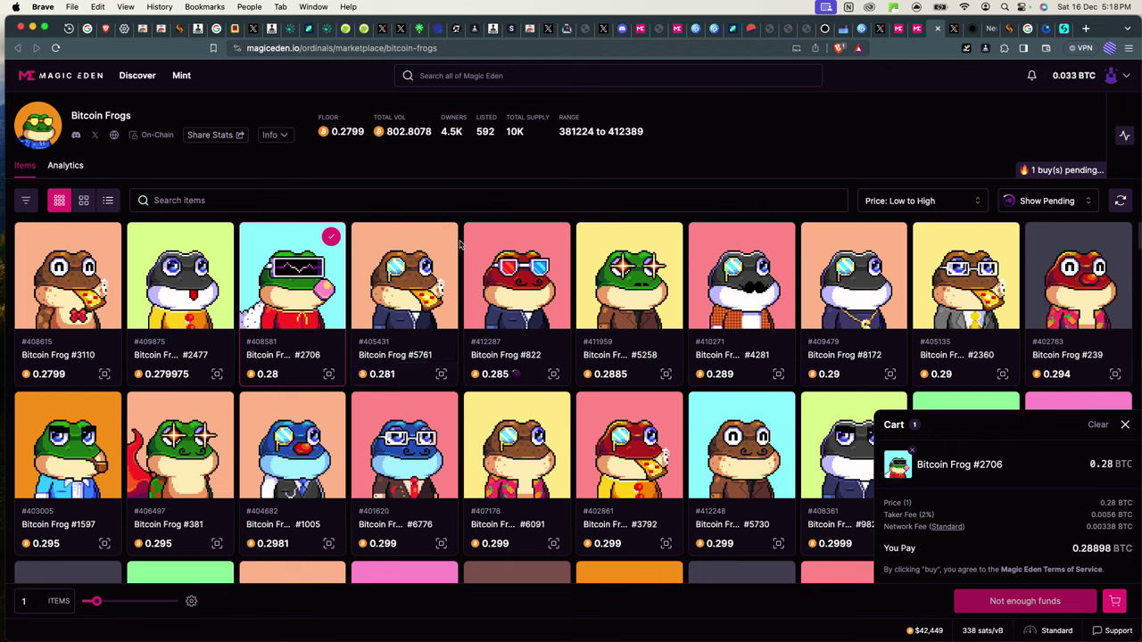
{"action": "left_click", "coordinate": [1125, 426]}
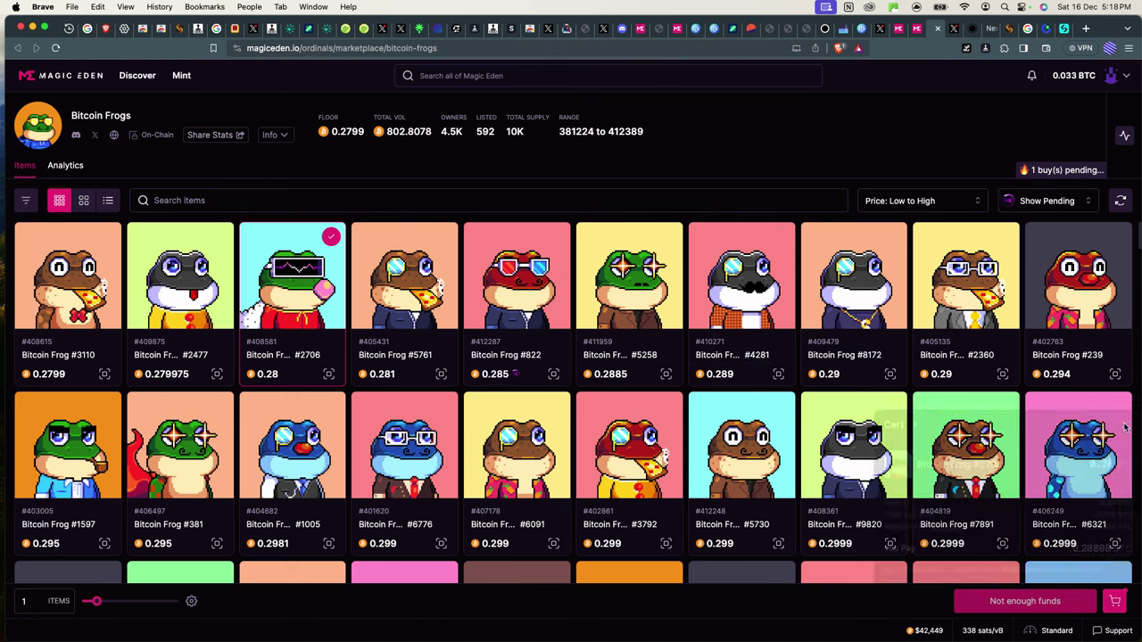
{"action": "left_click", "coordinate": [330, 237]}
{"action": "left_click", "coordinate": [330, 237]}
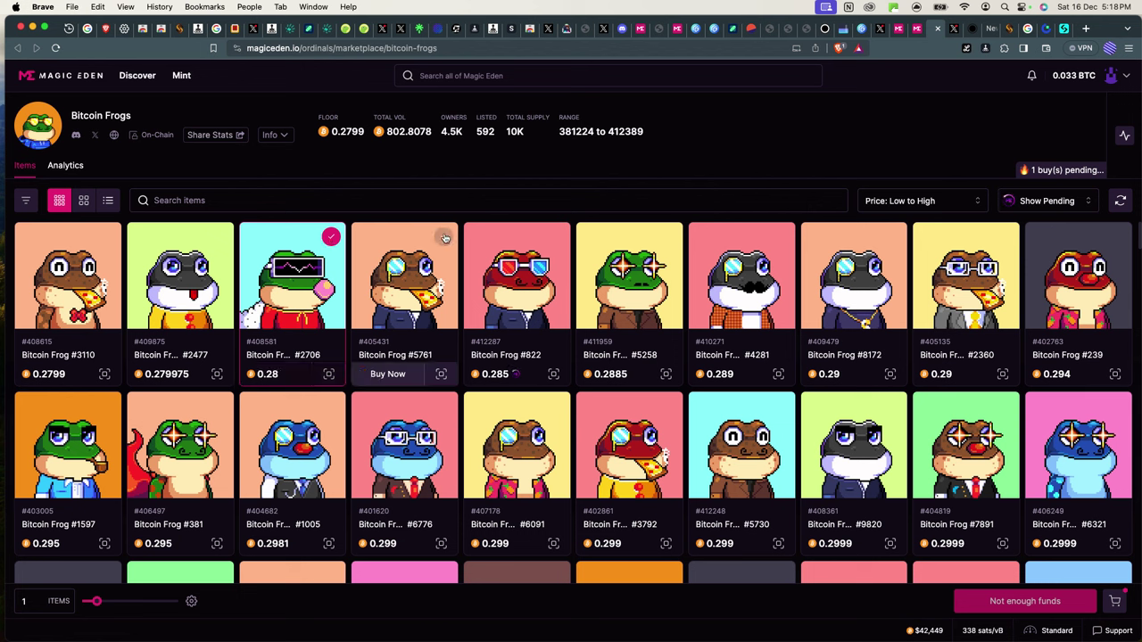
- Add Bitcoin Frogs #5761, #5258, #5730 and #3792 to the selection for purchase
{"action": "left_click", "coordinate": [443, 237]}
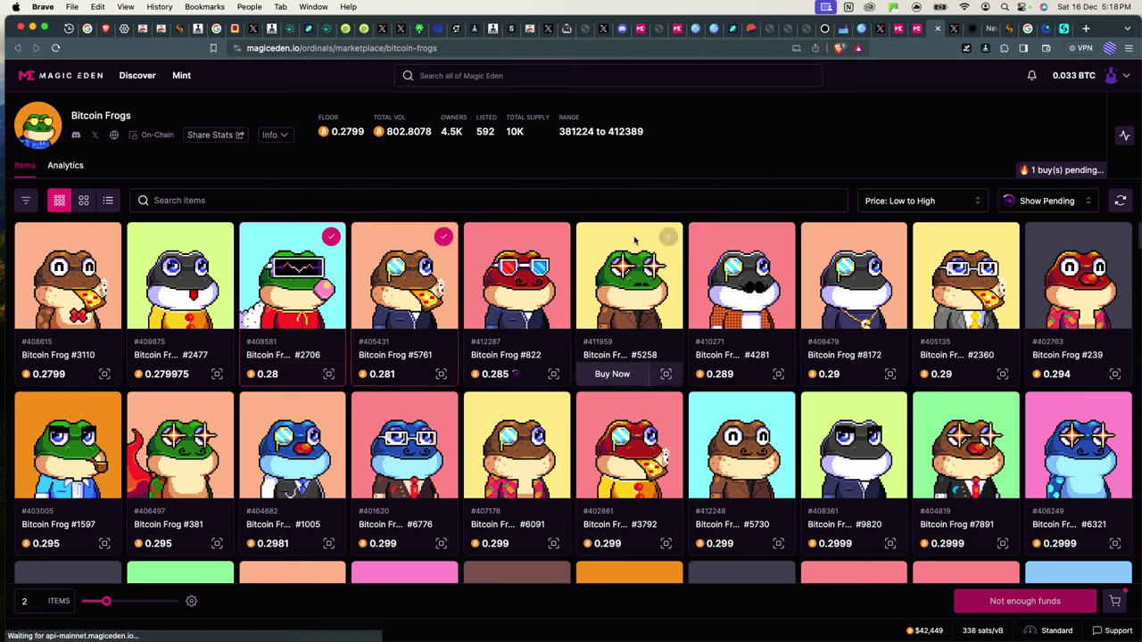
{"action": "left_click", "coordinate": [668, 237]}
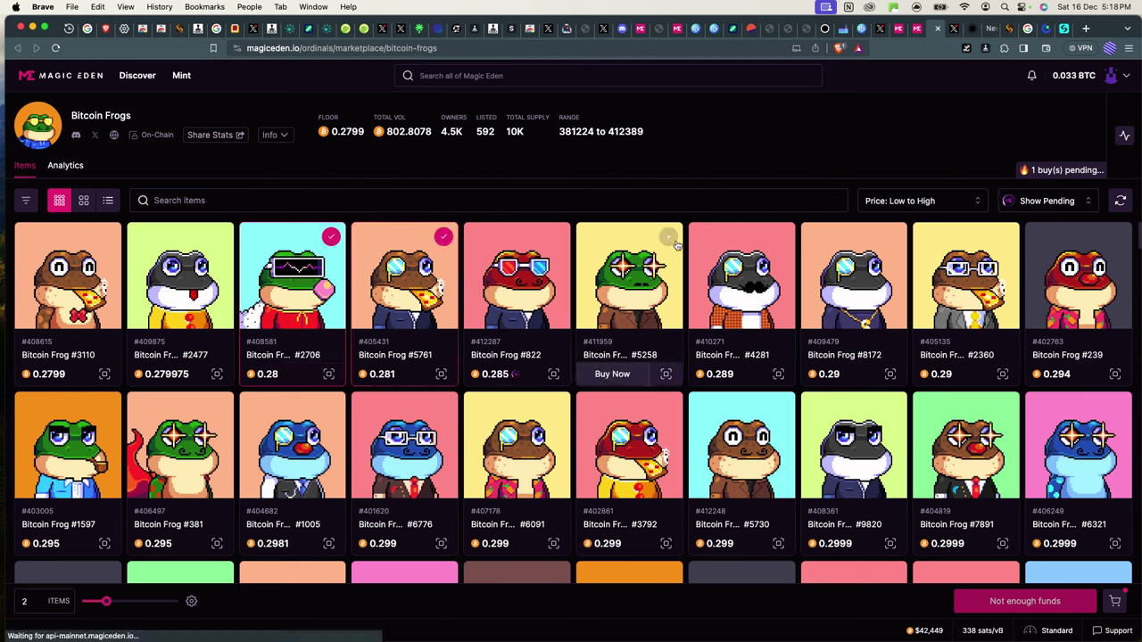
{"action": "left_click", "coordinate": [780, 407]}
{"action": "left_click", "coordinate": [675, 411]}
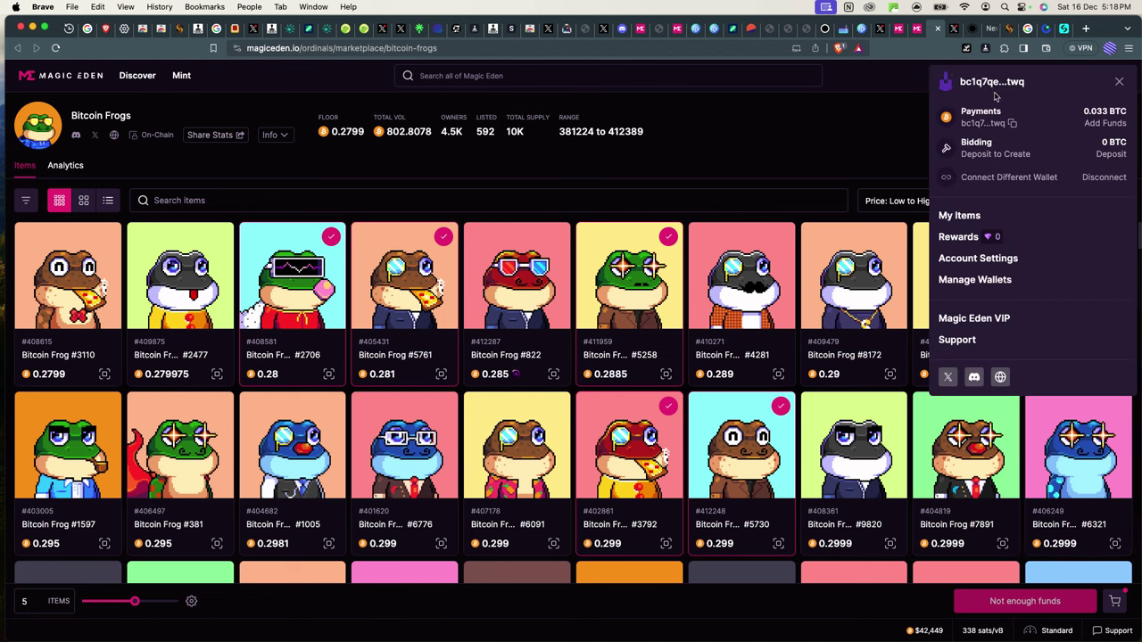
- Open the connected wallet's own items and start a listing for the BORD inscription
{"action": "mouse_move", "coordinate": [1112, 81]}
{"action": "left_click", "coordinate": [960, 216]}
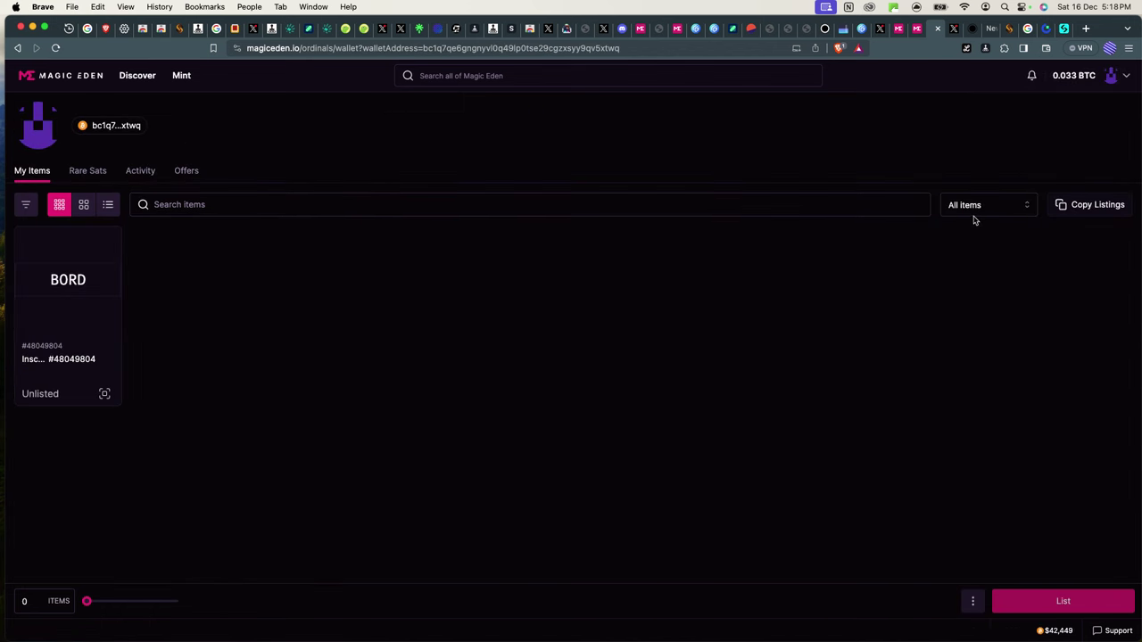
{"action": "mouse_move", "coordinate": [101, 290]}
{"action": "mouse_move", "coordinate": [77, 375]}
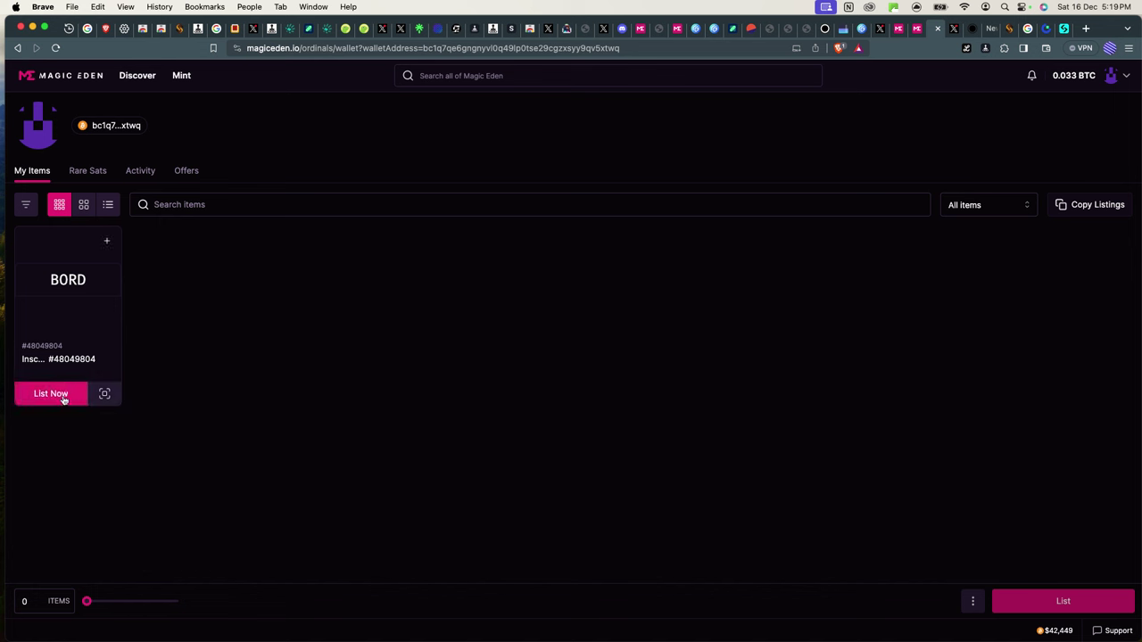
{"action": "left_click", "coordinate": [66, 398]}
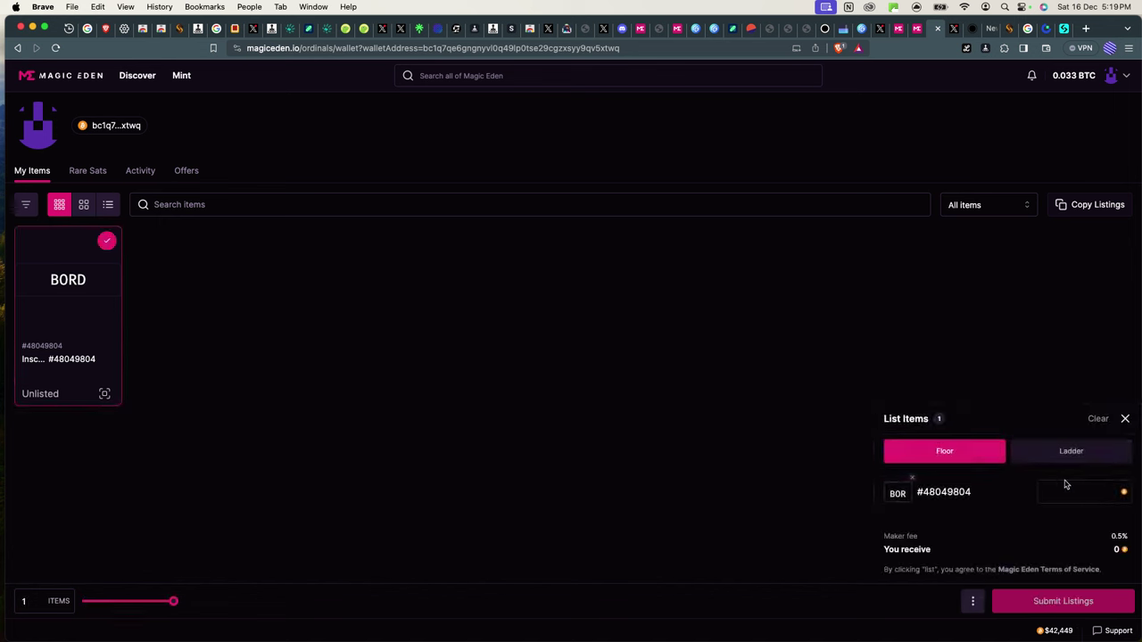
- Set the BORD inscription's listing price to 2 BTC
{"action": "left_click", "coordinate": [1113, 496]}
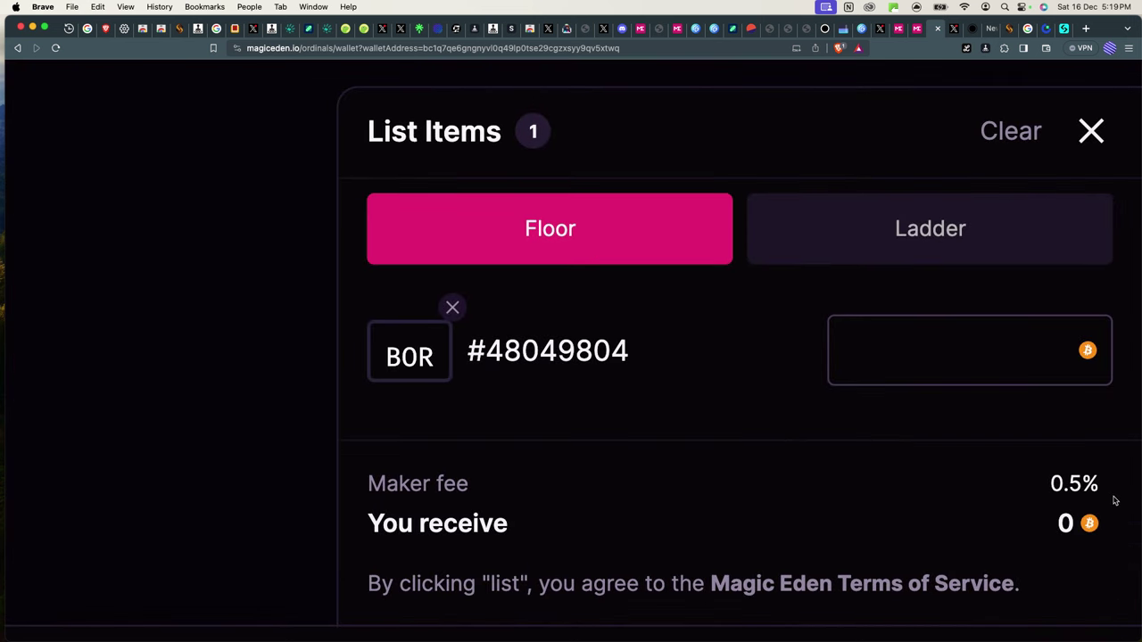
{"action": "type", "text": "1"}
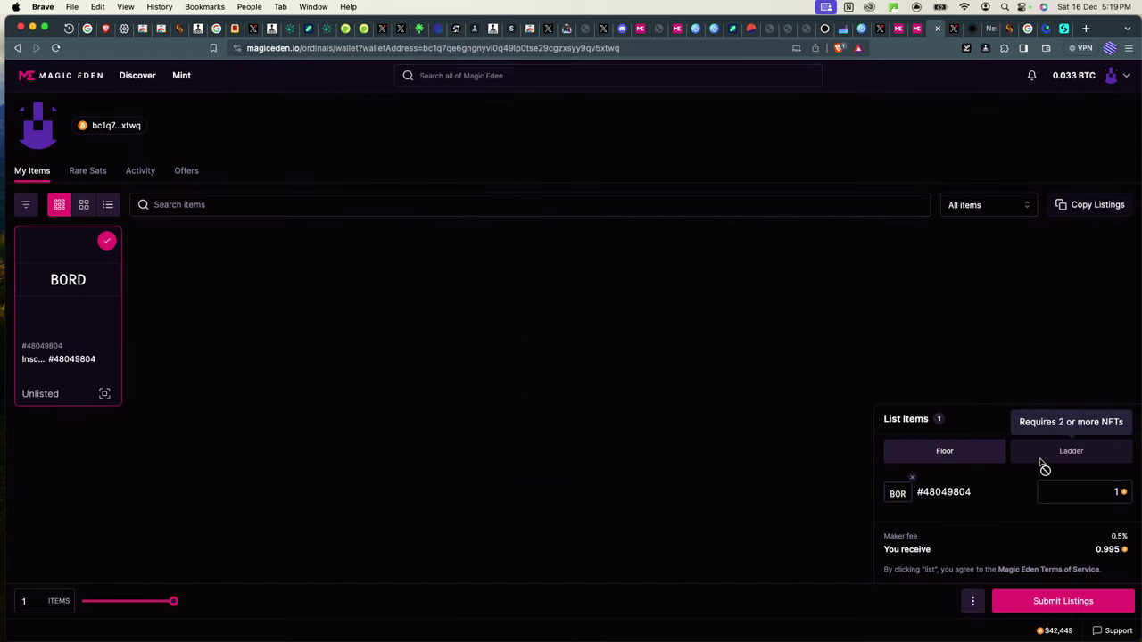
{"action": "key", "text": "BackSpace"}
{"action": "type", "text": "2"}
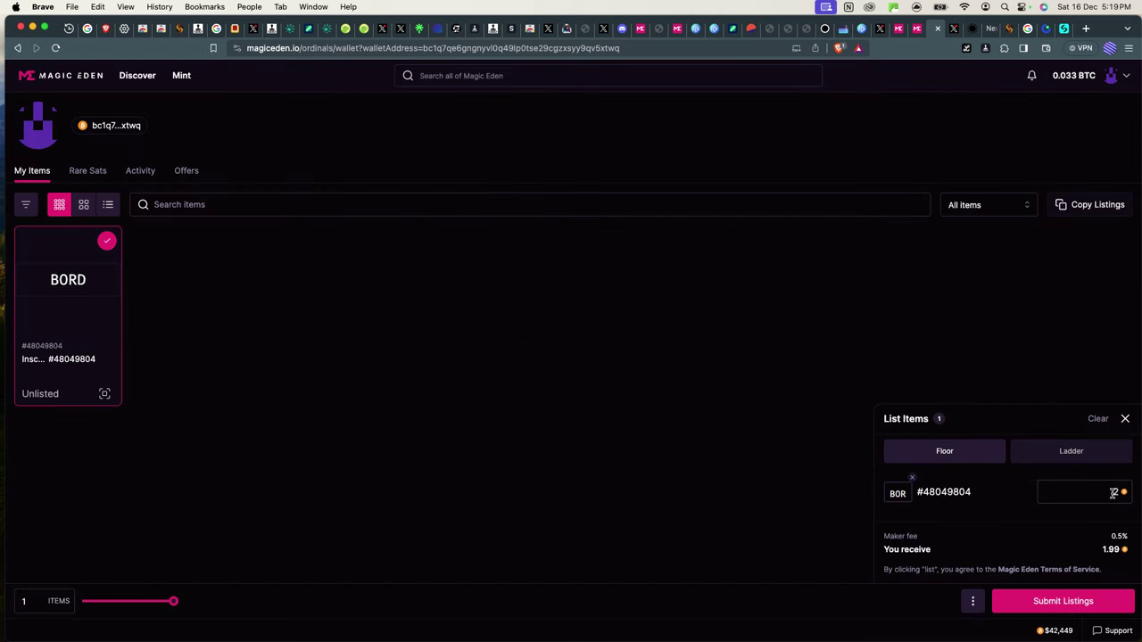
- Submit the BORD listing, review the wallet's transaction request, reject the signature and close the listing form
{"action": "left_click", "coordinate": [1063, 603]}
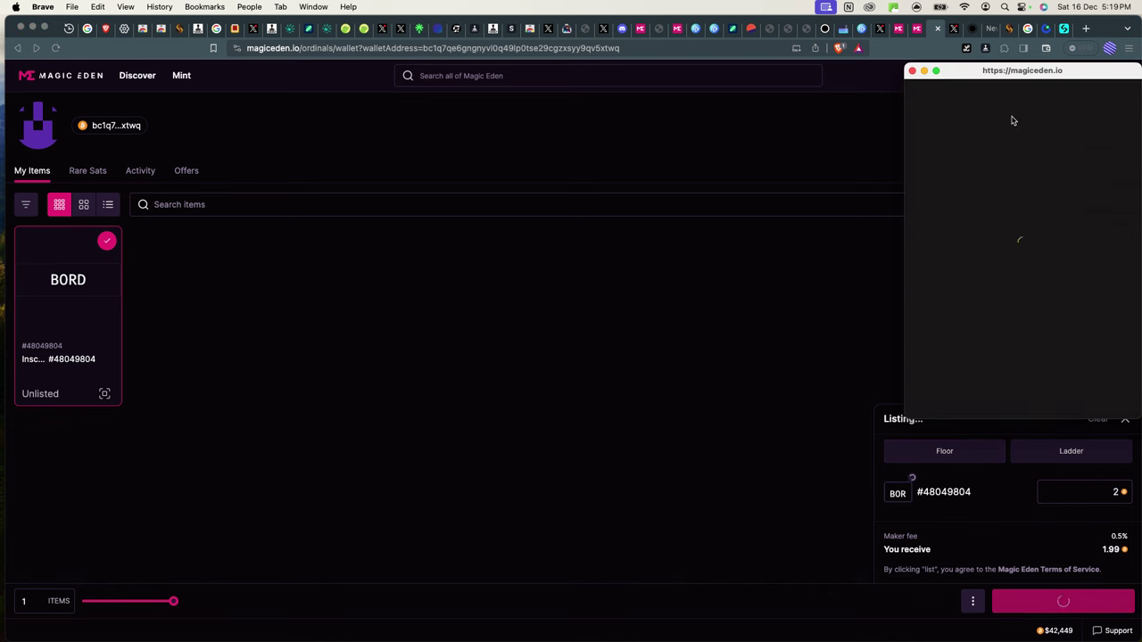
{"action": "left_click_drag", "start_coordinate": [1020, 81], "coordinate": [960, 82]}
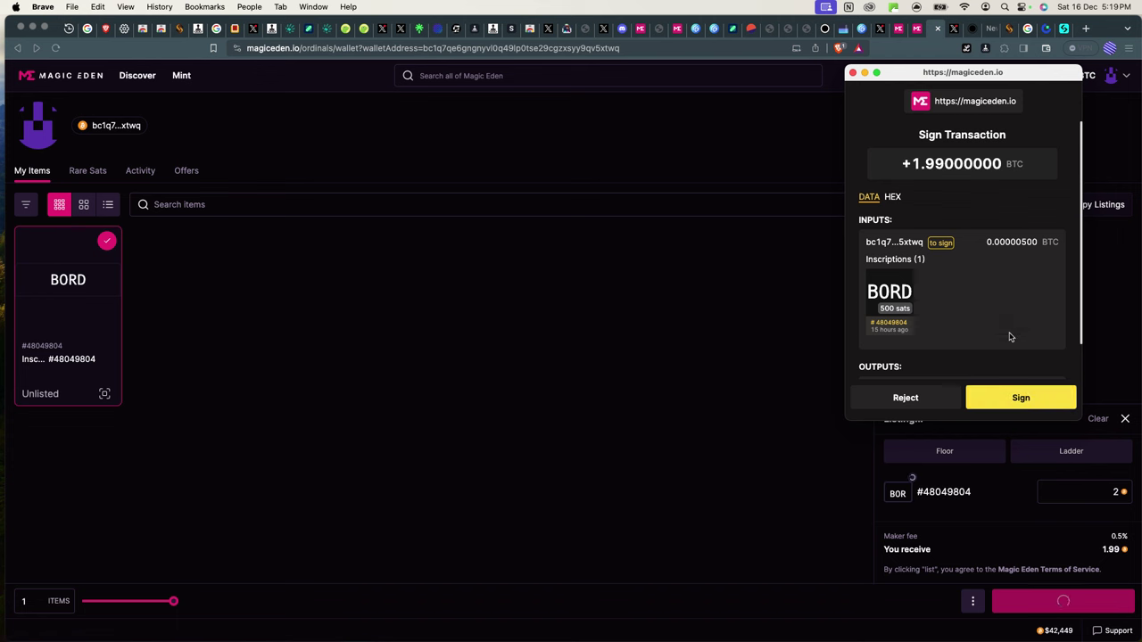
{"action": "scroll", "coordinate": [1010, 335], "scroll_direction": "down", "scroll_amount": 2}
{"action": "left_click", "coordinate": [918, 400]}
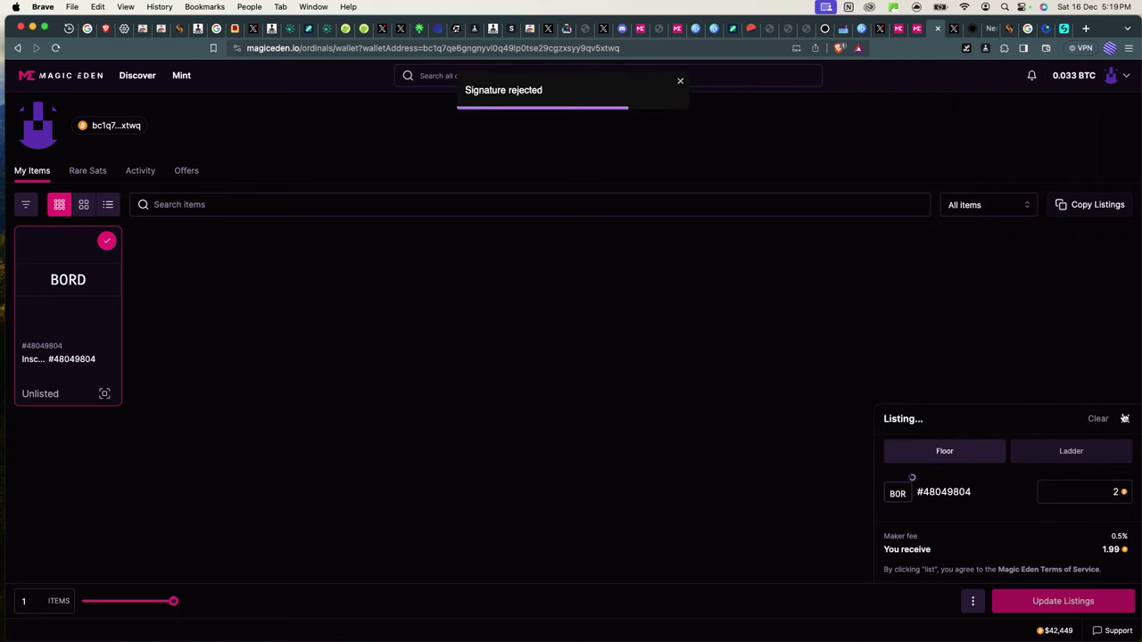
{"action": "left_click", "coordinate": [1129, 421]}
{"action": "scroll", "coordinate": [874, 401], "scroll_direction": "up", "scroll_amount": 3}
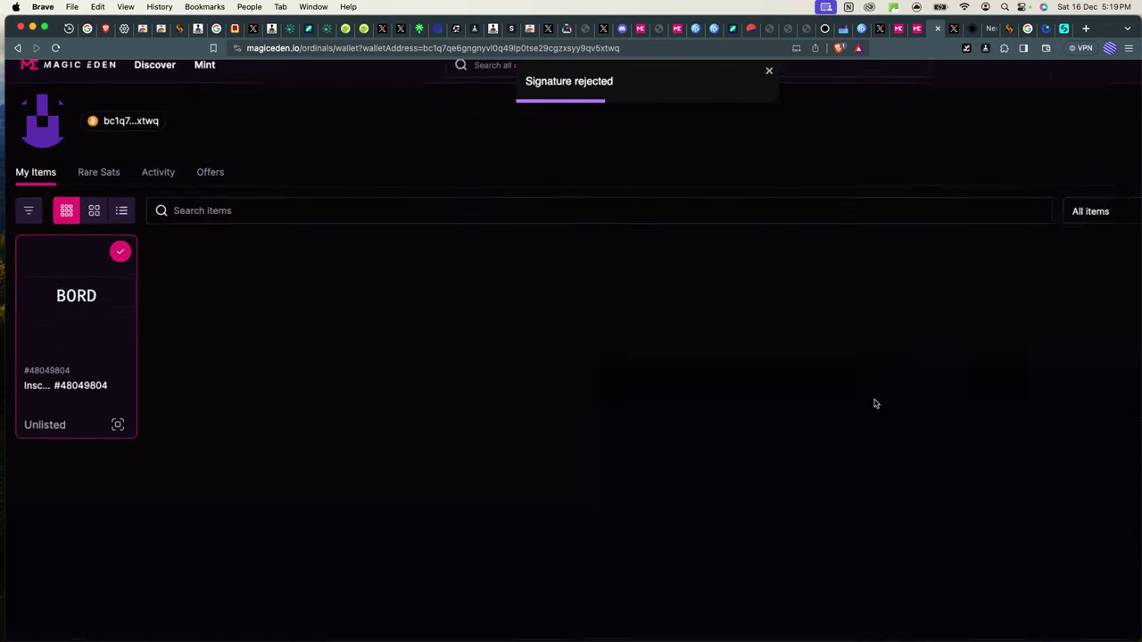
{"action": "scroll", "coordinate": [875, 404], "scroll_direction": "down", "scroll_amount": 3}
- Switch to the UniSat marketplace and check the wallet's own brc-20 holdings
{"action": "left_click", "coordinate": [1009, 29]}
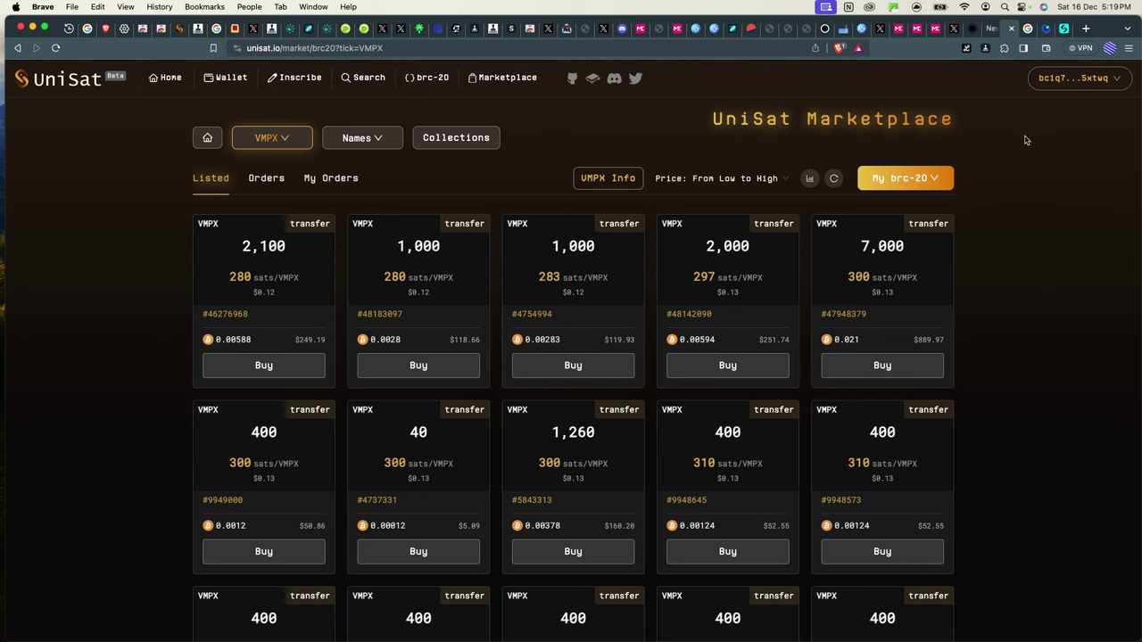
{"action": "left_click", "coordinate": [919, 179]}
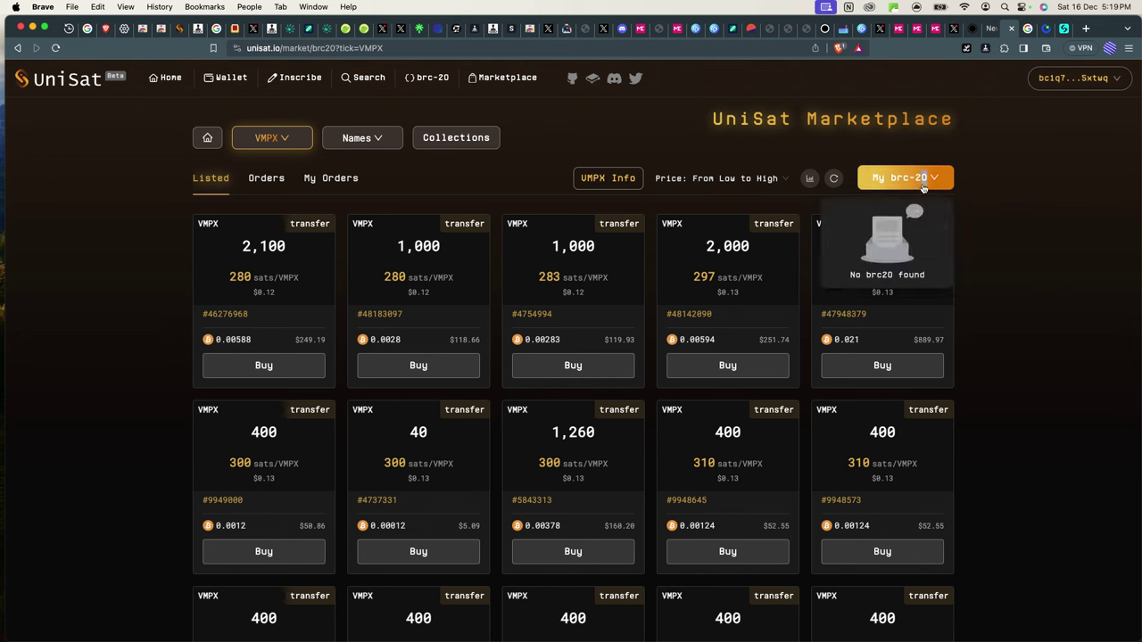
{"action": "left_click", "coordinate": [964, 228]}
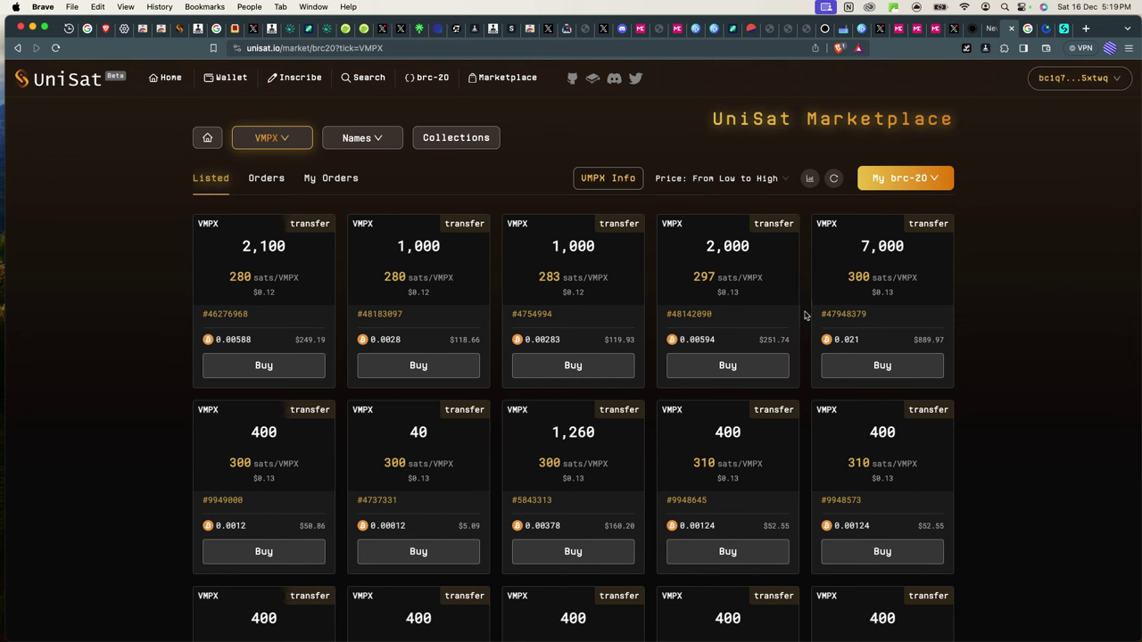